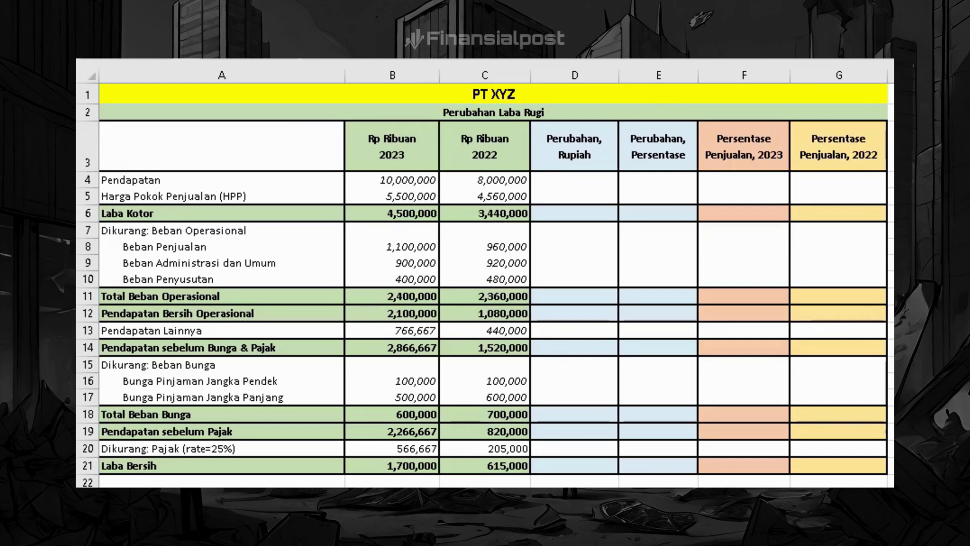
- Enter =B4-C4 in D4 for the revenue rupiah change
left_click(565, 179)
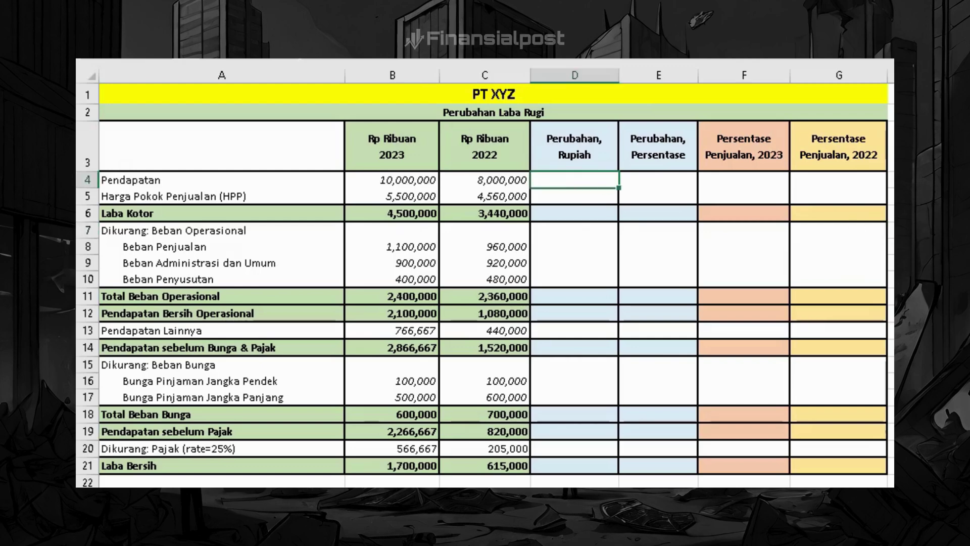
type("=")
key("Left")
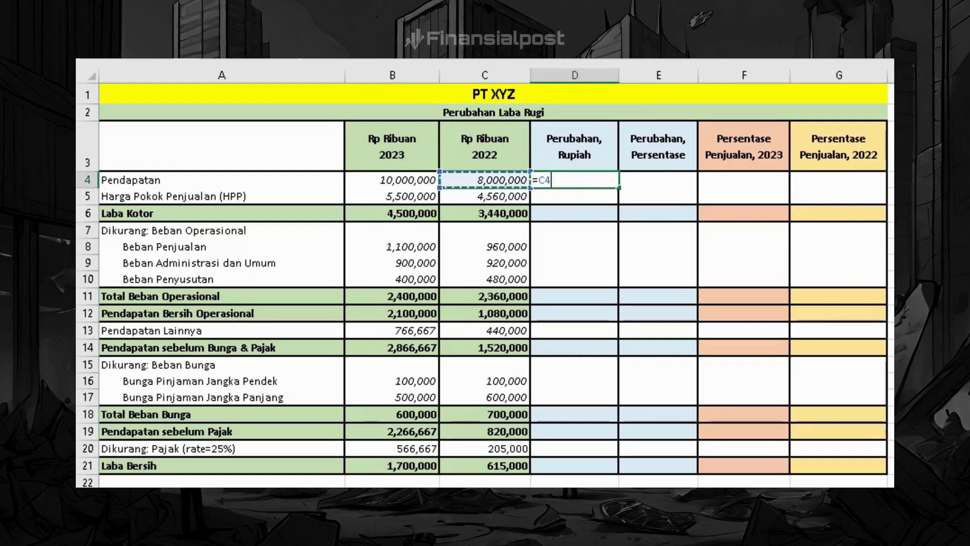
key("Left")
type("-")
key("Left")
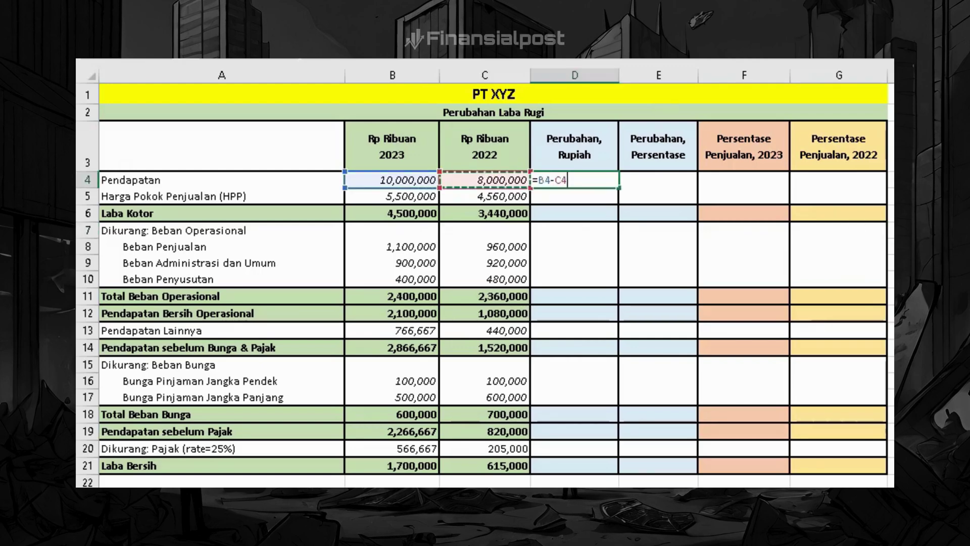
key("Return")
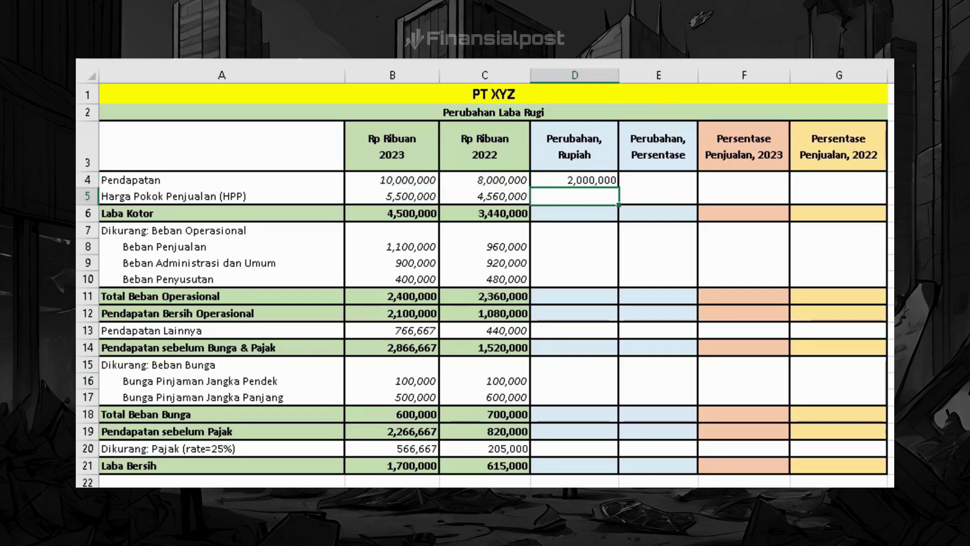
- Enter =B5-C5 in D5 for the HPP change and copy it
type("=")
key("Left")
key("Left")
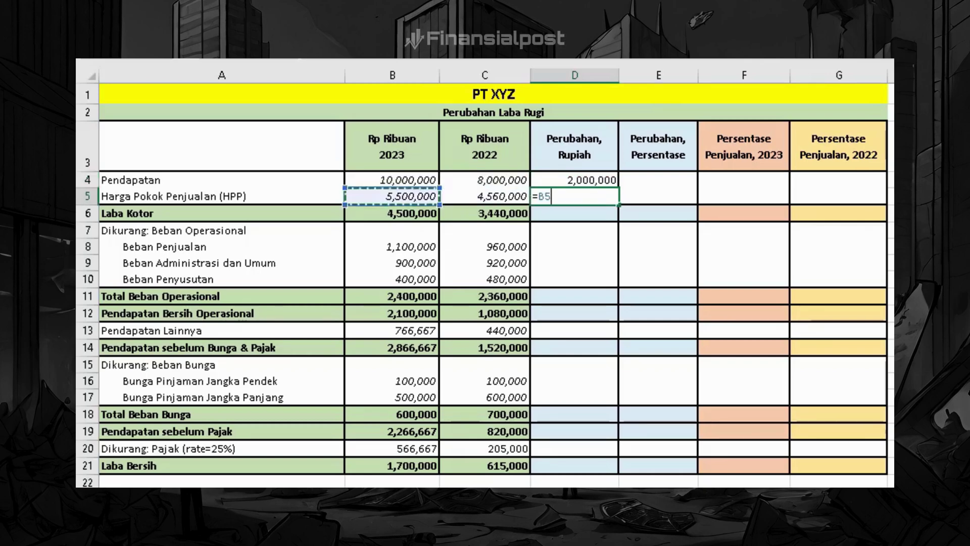
type("-")
key("Left")
key("Return")
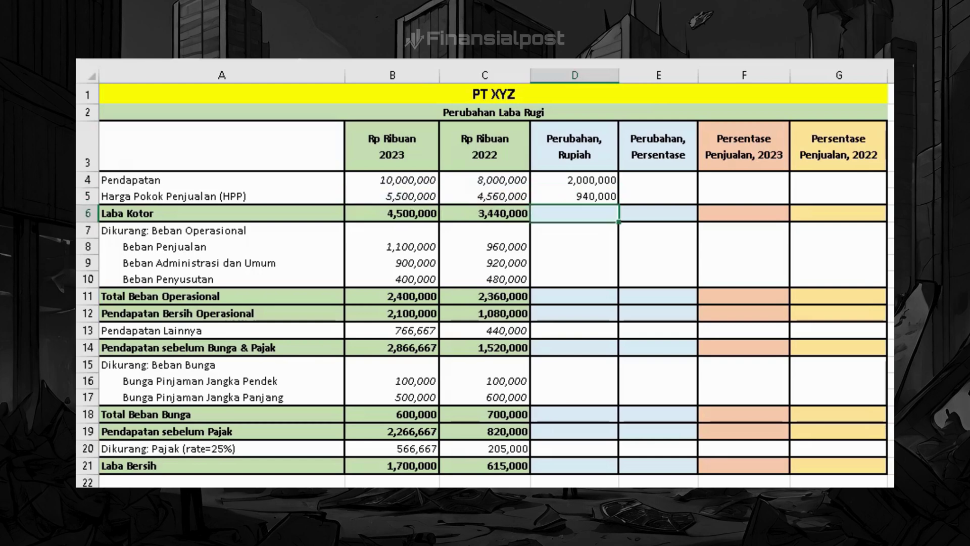
key("Up")
key("ctrl+c")
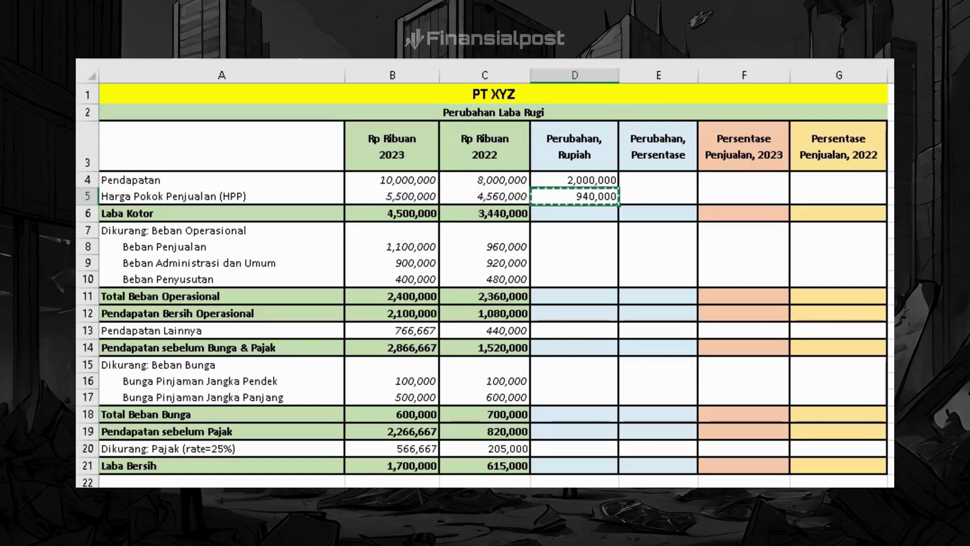
- Paste Special the change formula as formulas only into D6 and D8:D14
right_click(596, 216)
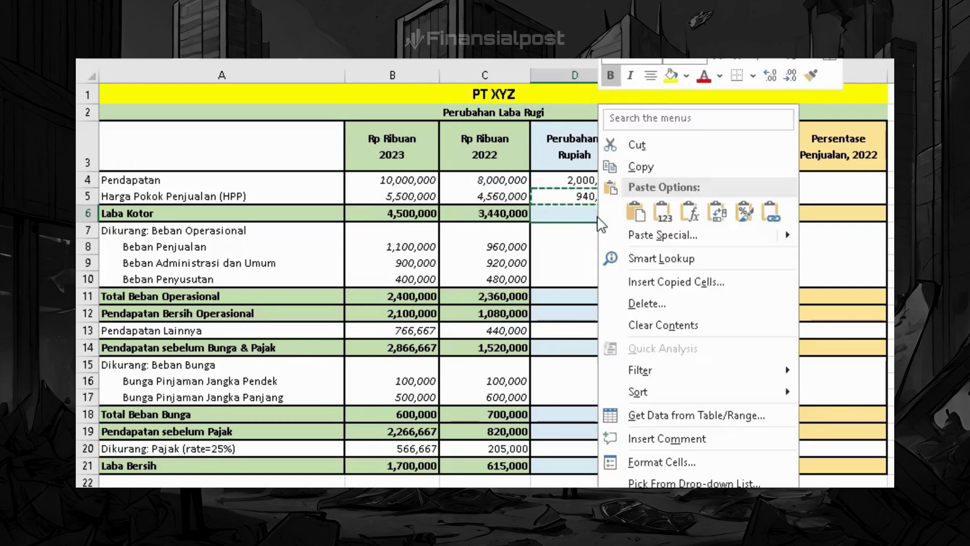
left_click(652, 237)
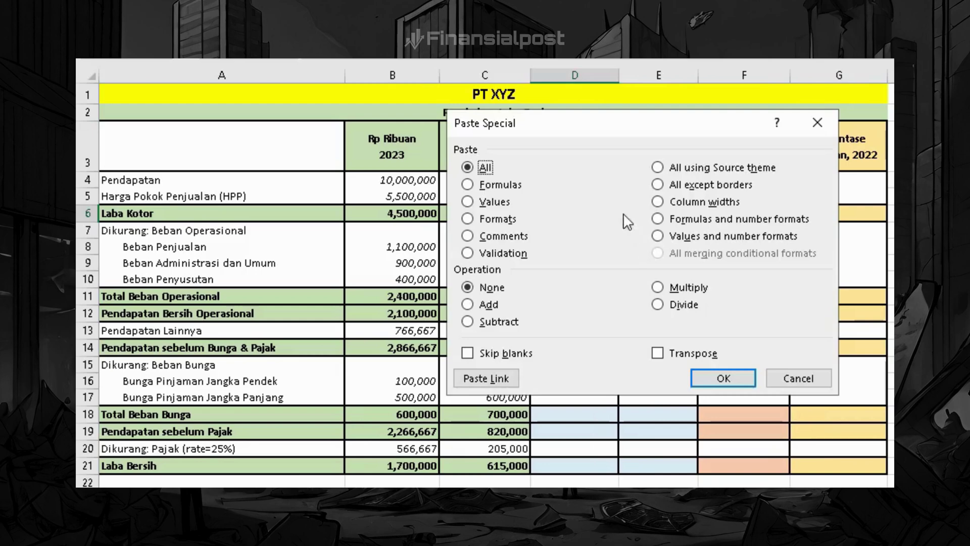
left_click(501, 186)
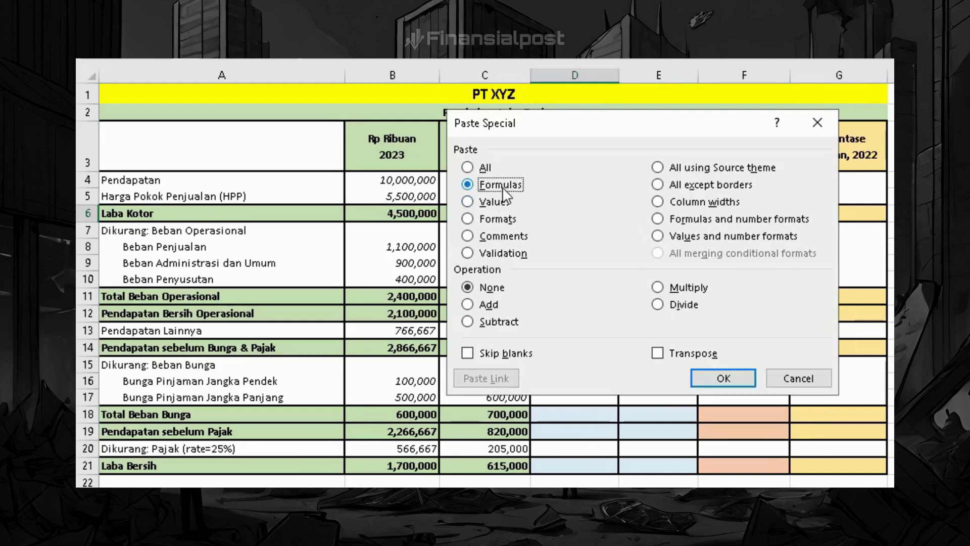
left_click(728, 381)
left_click_drag(578, 259, 581, 348)
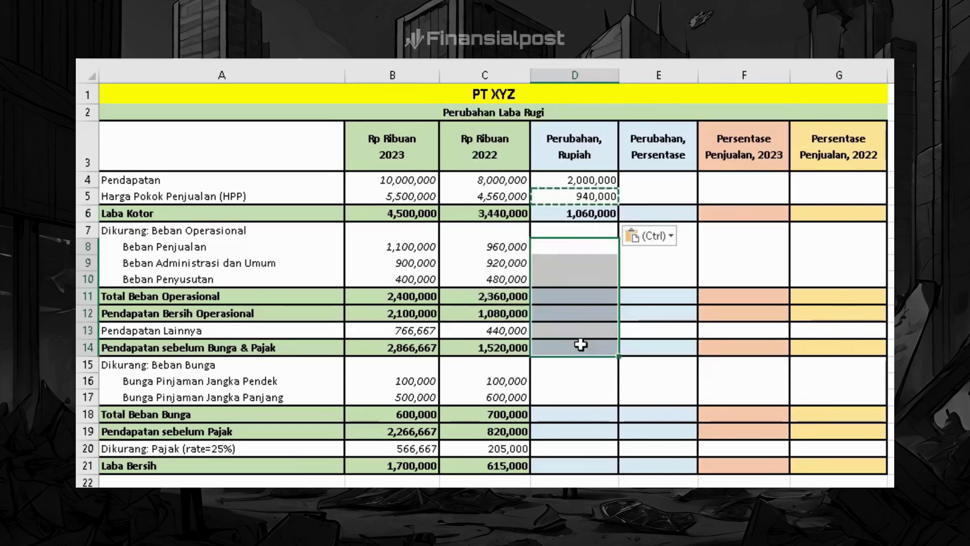
right_click(579, 306)
left_click(672, 241)
left_click(501, 187)
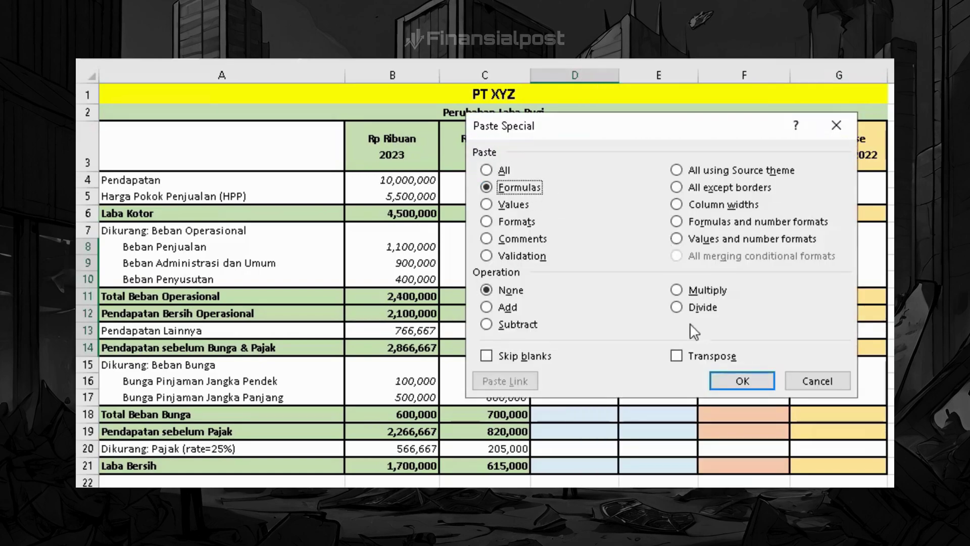
left_click(742, 381)
- Paste Special the change formula as formulas only into D16:D21
left_click_drag(571, 379, 574, 462)
right_click(577, 432)
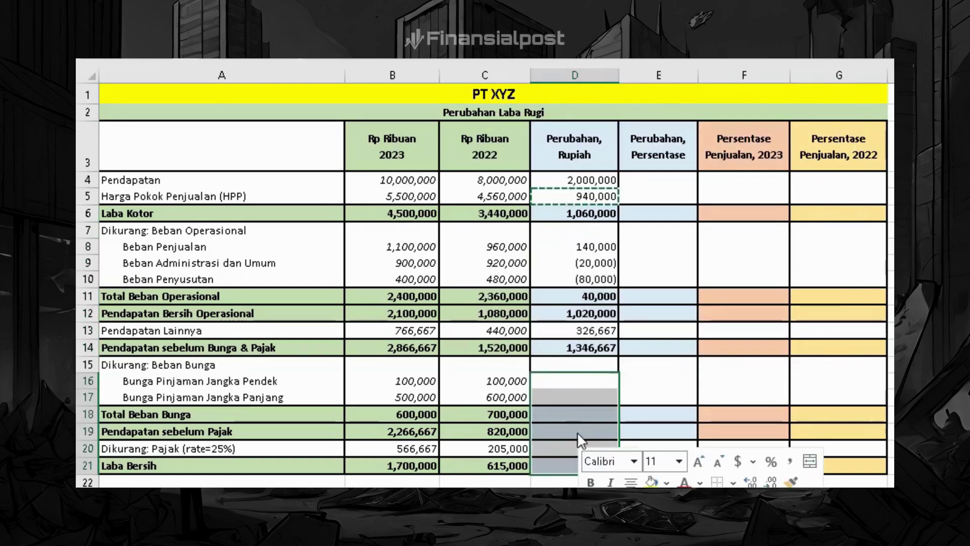
left_click(652, 129)
left_click(502, 78)
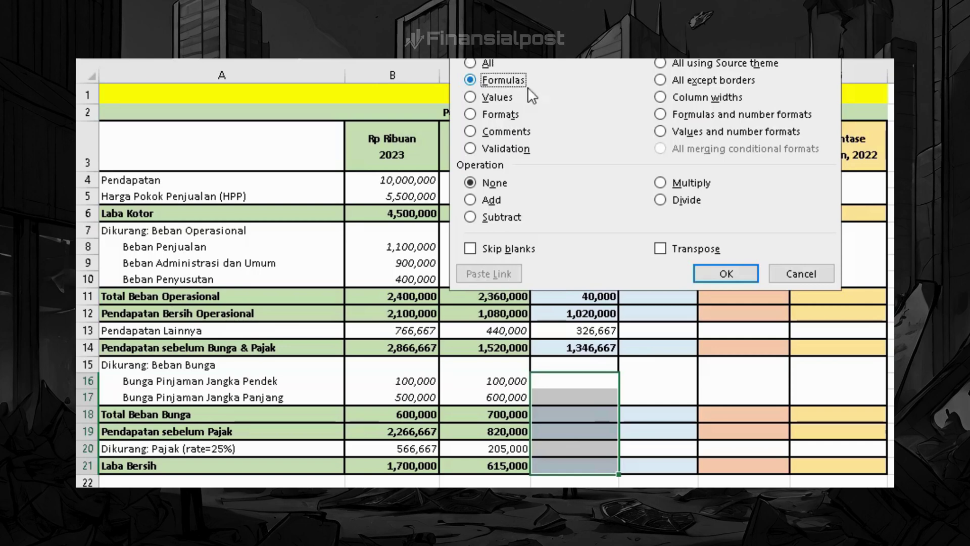
left_click(713, 275)
left_click(843, 334)
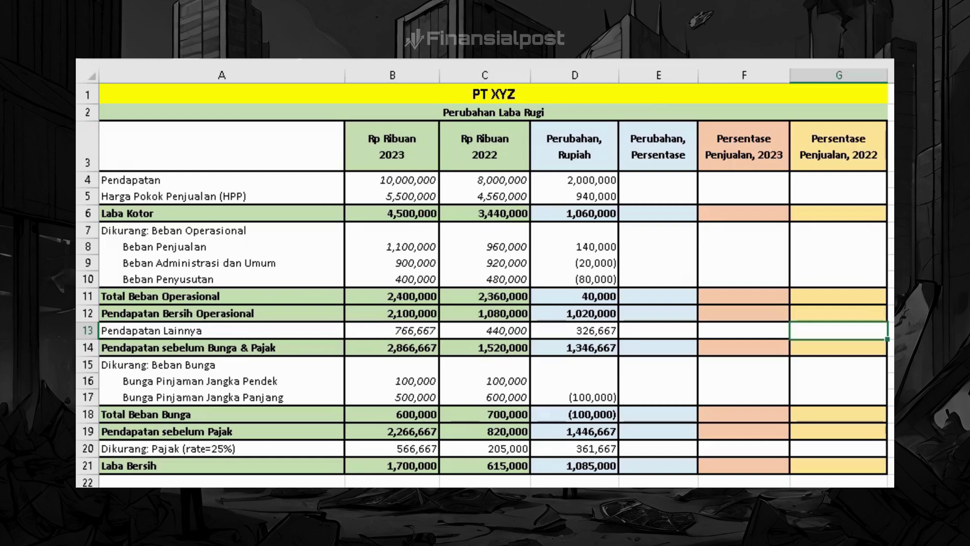
- Enter =D4/C4 in E4 for the revenue percent change
left_click(636, 180)
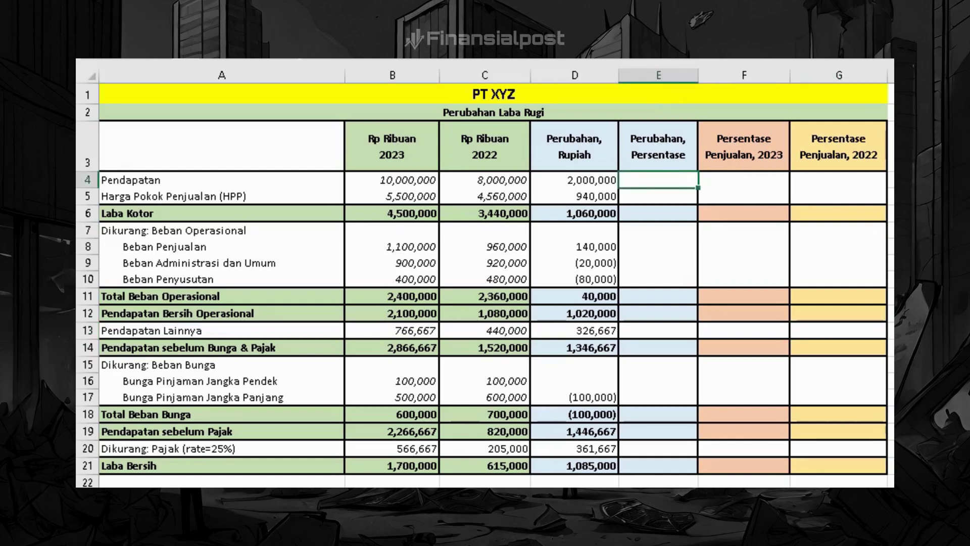
type("=")
key("Left")
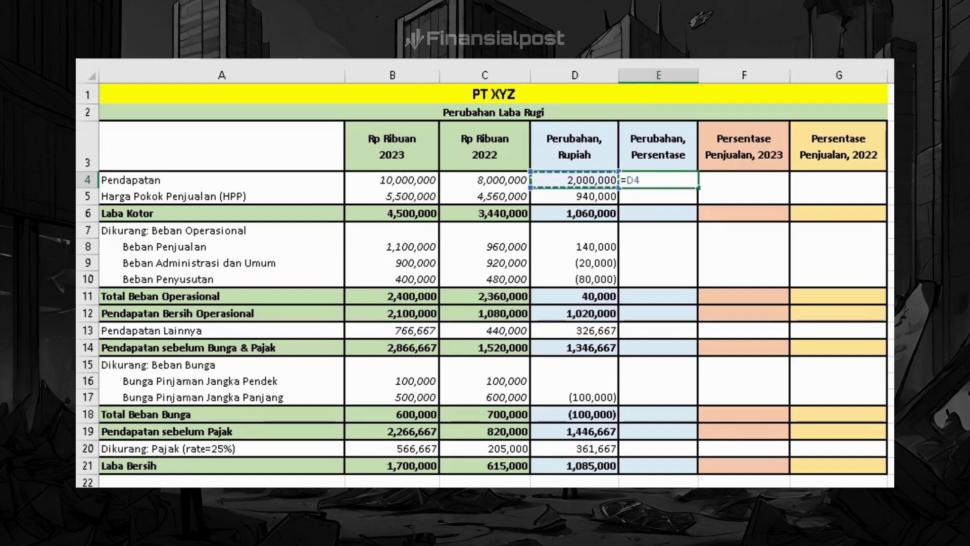
type("/")
key("Left")
key("Left")
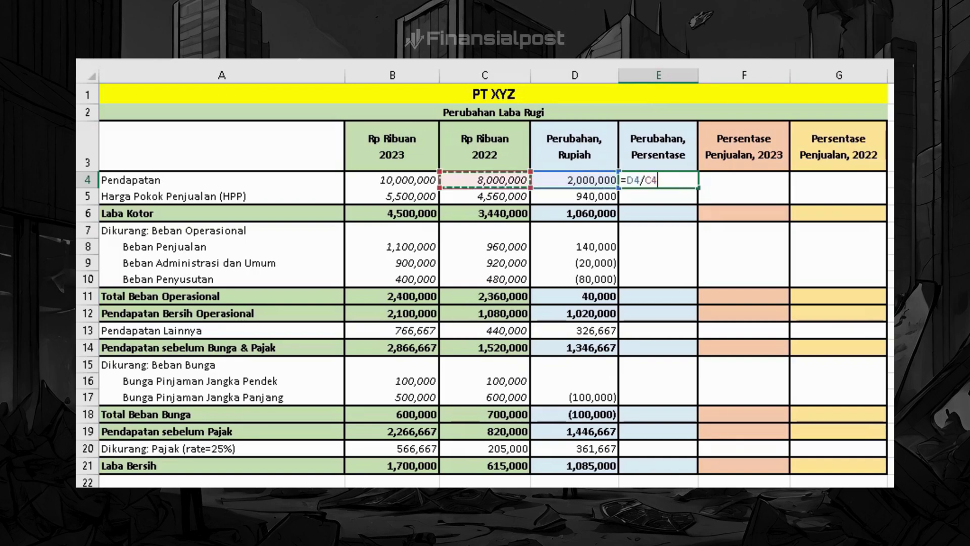
key("Return")
- Format the percent-change column E4:E21 as Percentage
left_click(658, 180)
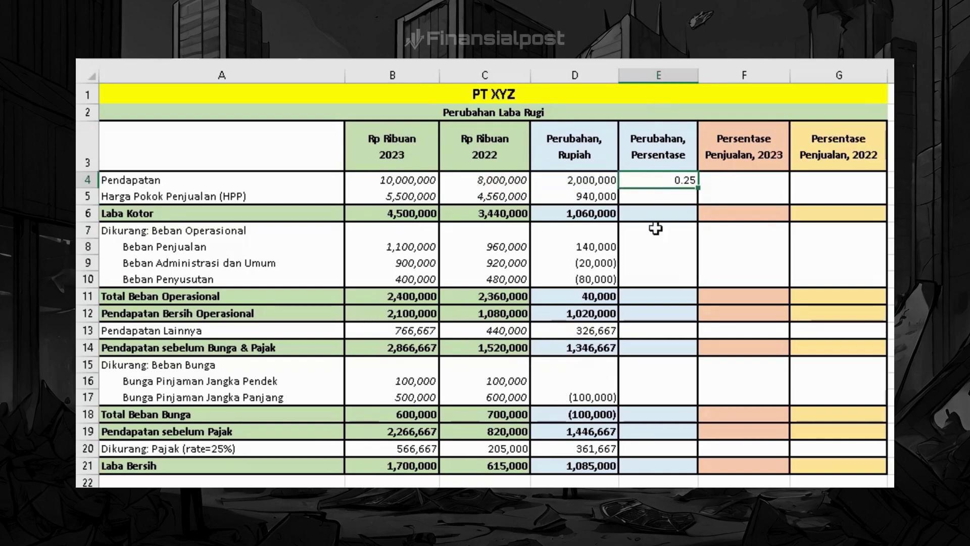
left_click_drag(657, 196, 667, 466)
right_click(667, 465)
left_click(733, 461)
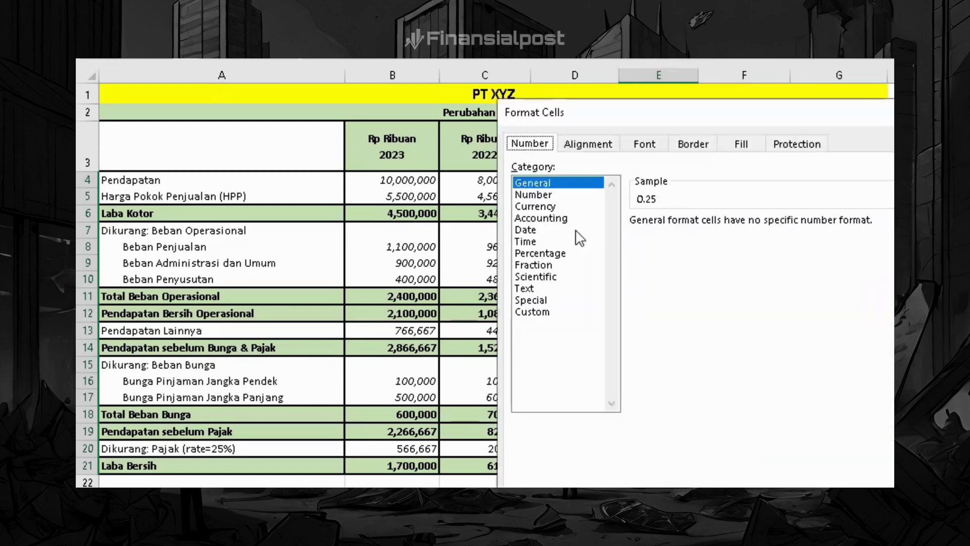
left_click(564, 253)
key("Return")
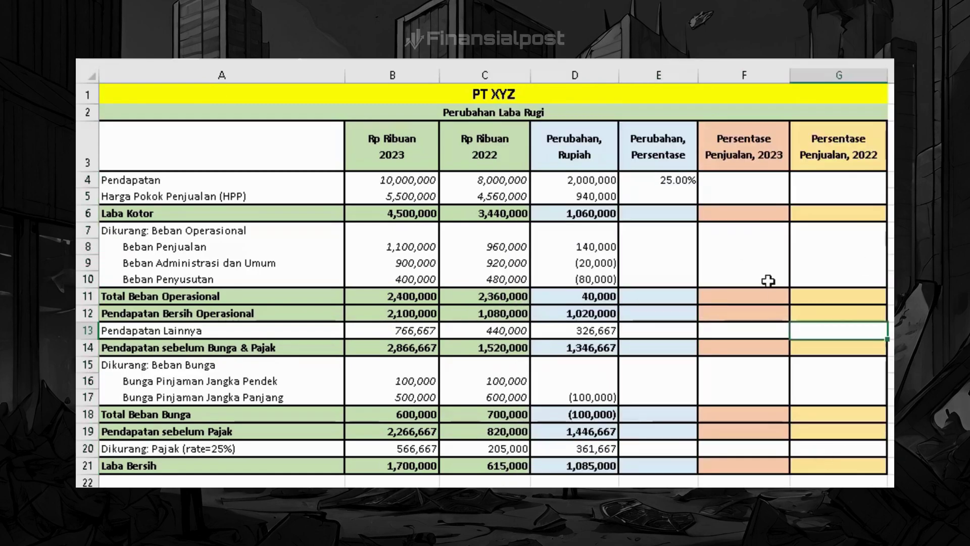
- Enter =D5/C5 in E5 for the HPP percent change and copy it
left_click(679, 196)
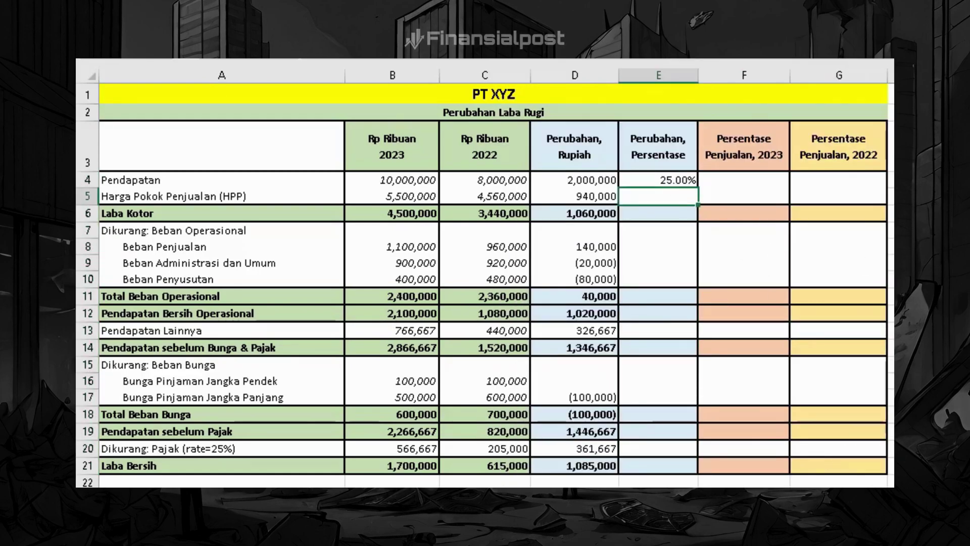
type("=")
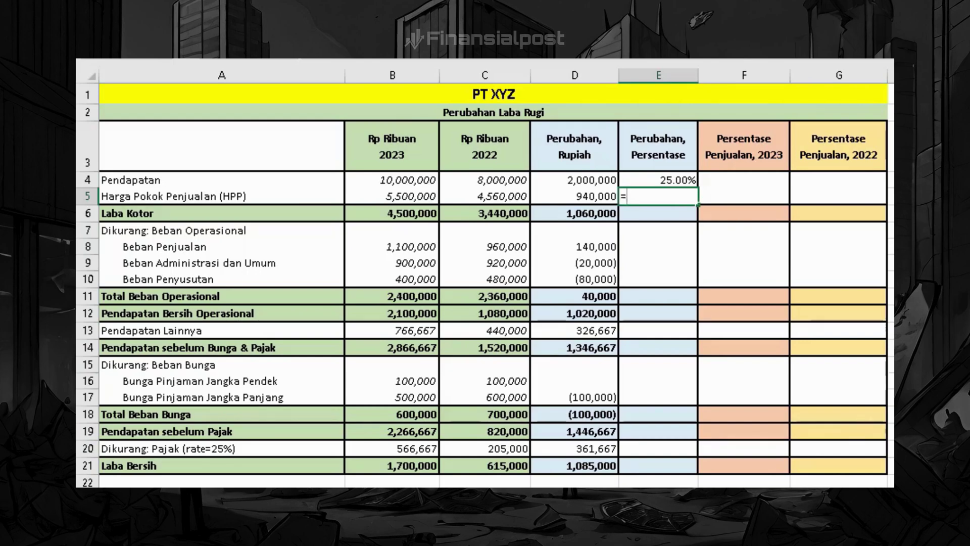
left_click(574, 196)
type("/")
left_click(484, 196)
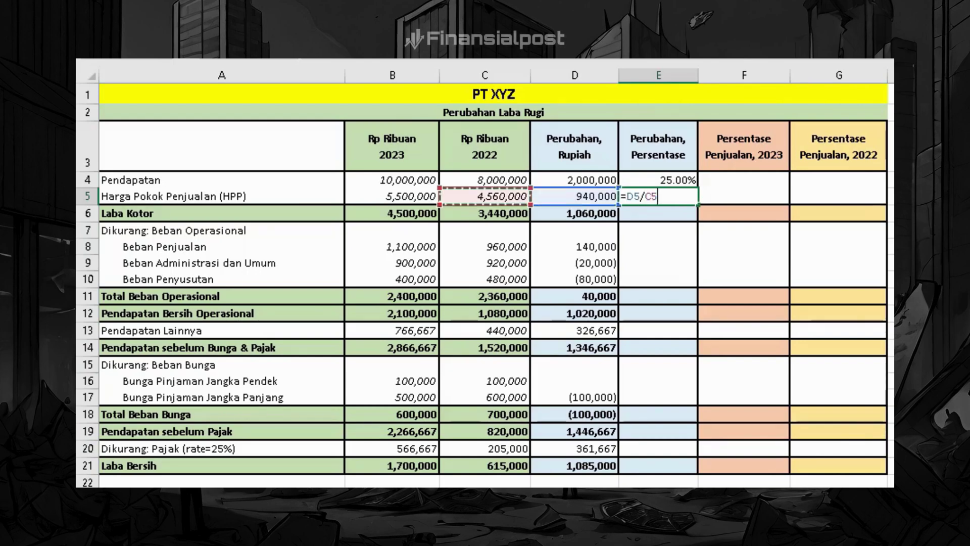
key("Return")
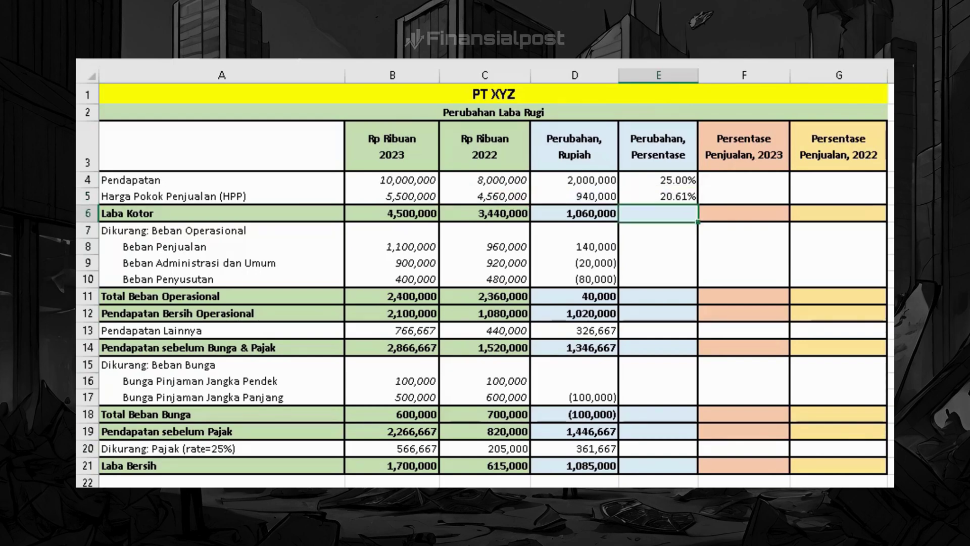
left_click(677, 195)
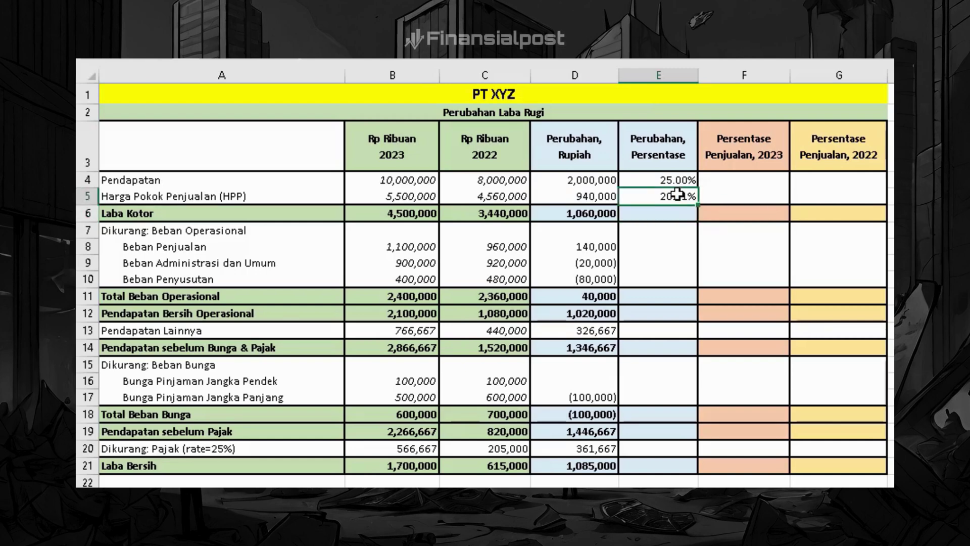
key("ctrl+c")
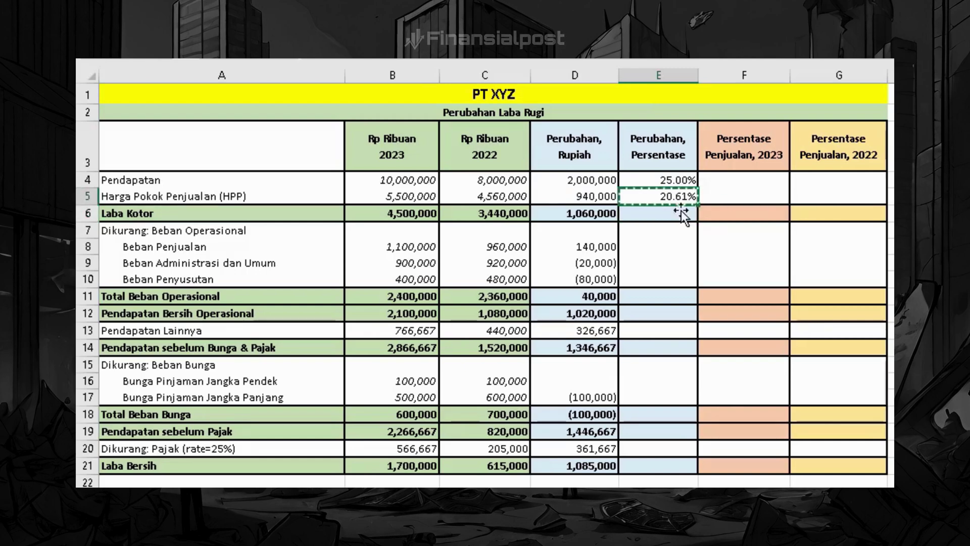
- Paste Special the percent formula as formulas only into E6 and E8:E14
left_click(681, 213)
right_click(681, 213)
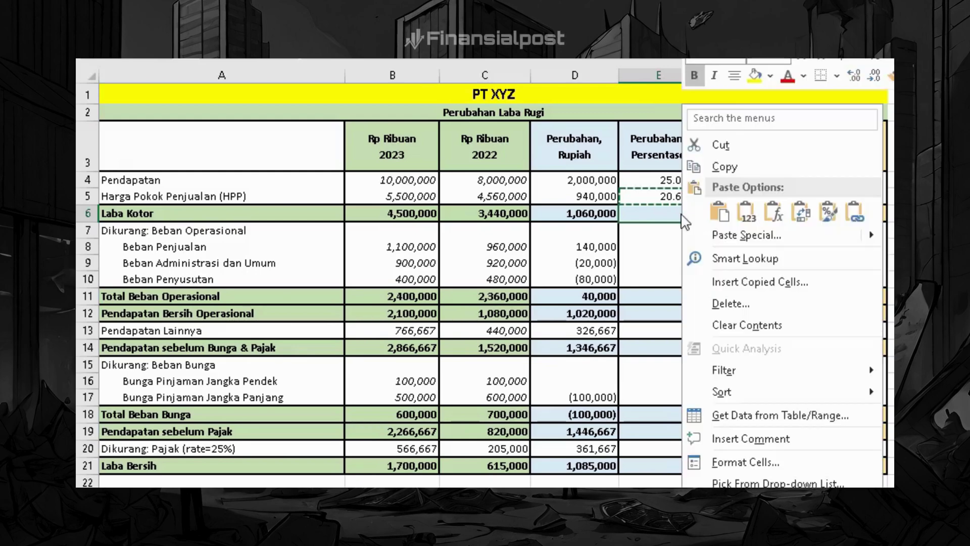
left_click(744, 231)
left_click(587, 183)
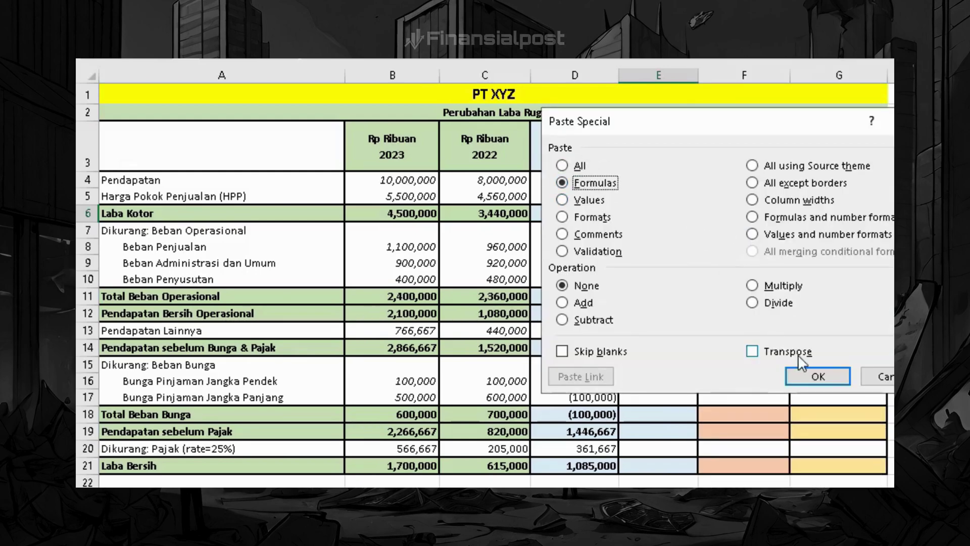
left_click(818, 377)
left_click_drag(657, 247, 662, 347)
right_click(666, 342)
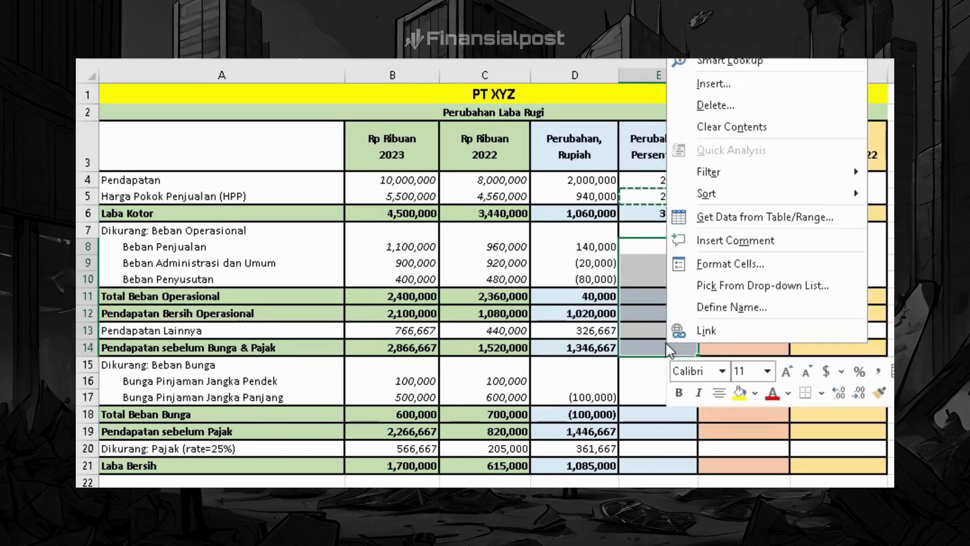
left_click(738, 39)
left_click(822, 188)
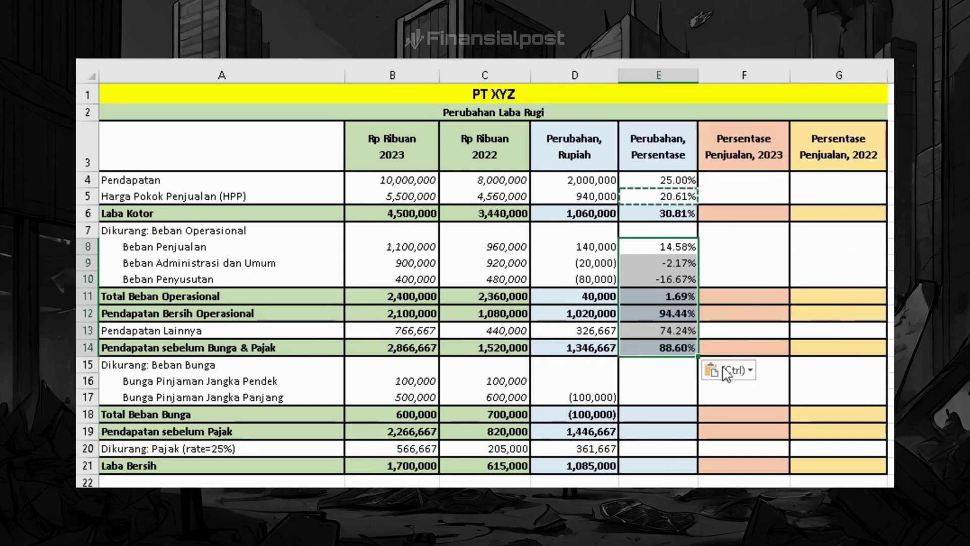
left_click(653, 382)
- Paste Special the percent formula as formulas only into E16:E21
left_click_drag(653, 391, 654, 456)
right_click(654, 457)
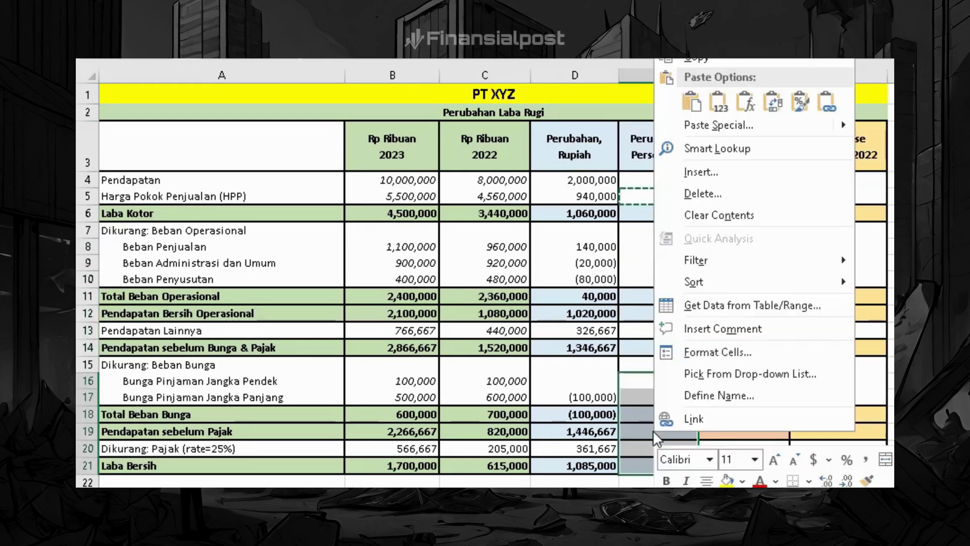
left_click(738, 126)
left_click(597, 81)
left_click(814, 275)
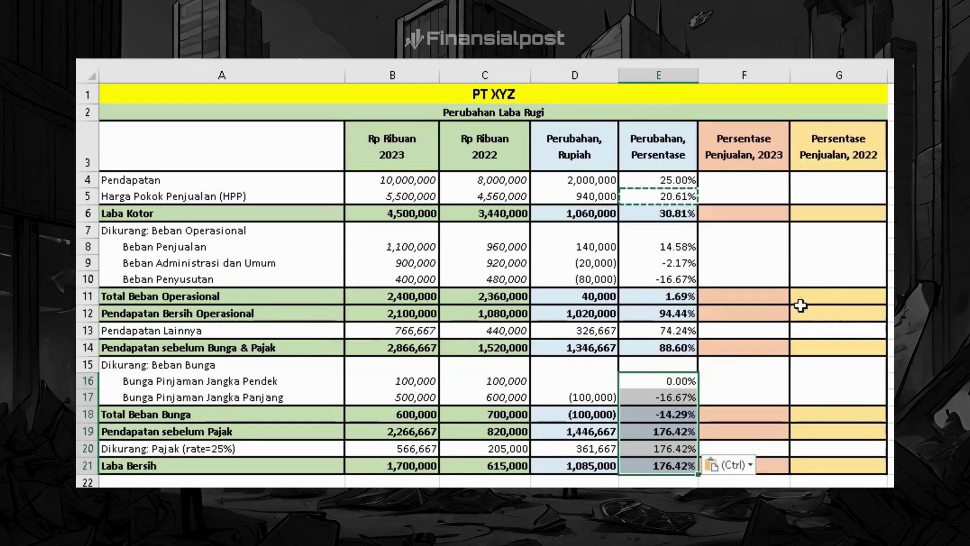
left_click(682, 431)
- Reformat the blank cell D16 so it displays 0
left_click(600, 381)
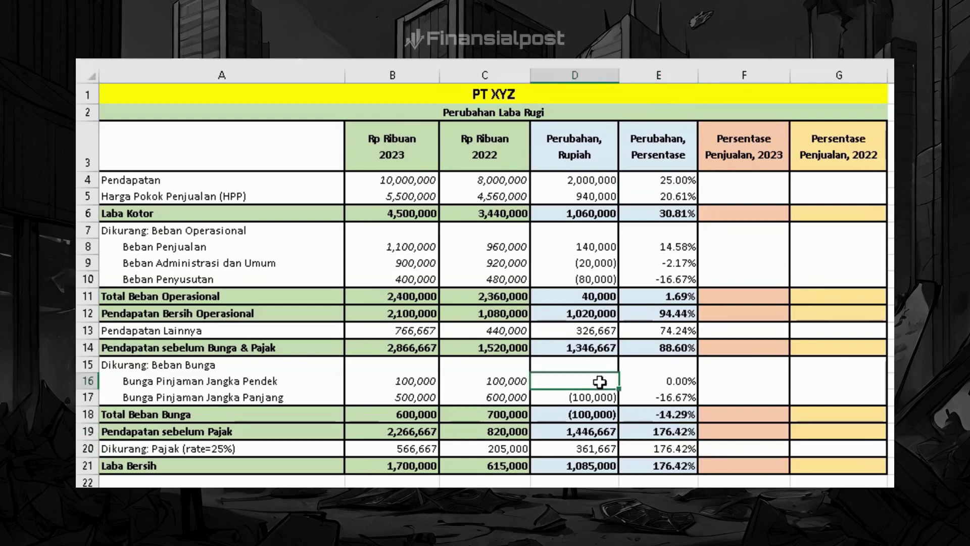
right_click(600, 382)
left_click(726, 301)
key("Return")
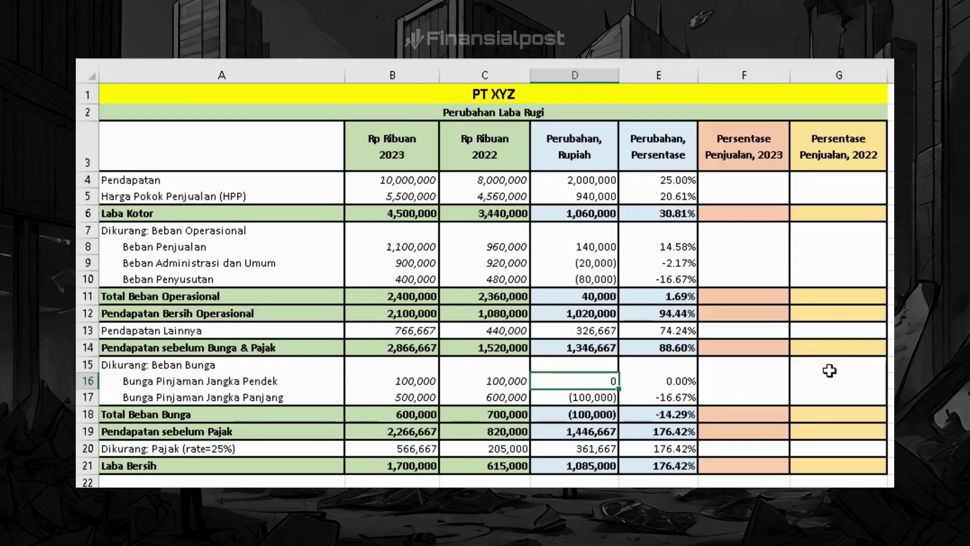
left_click(823, 371)
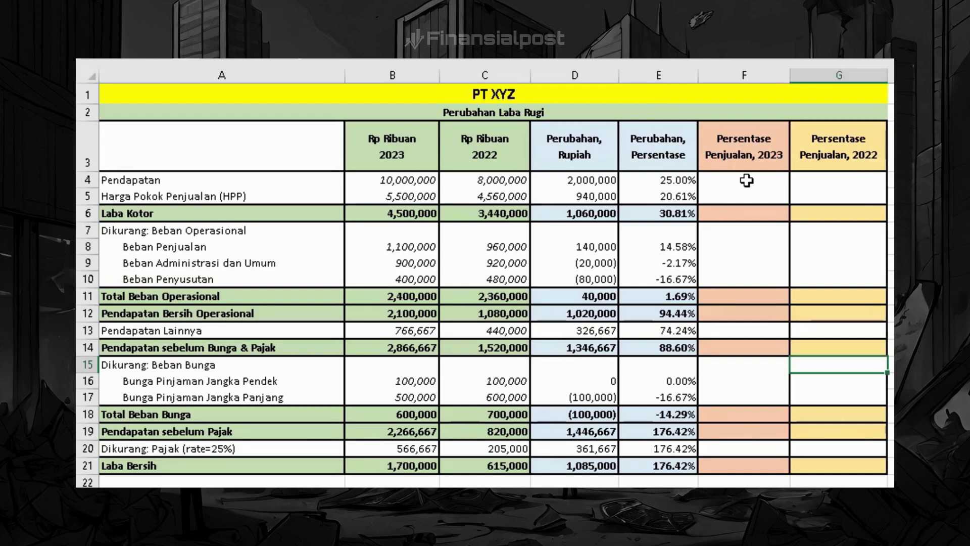
- Enter =B4/B4 in F4 for revenue's share of 2023 sales
left_click(746, 181)
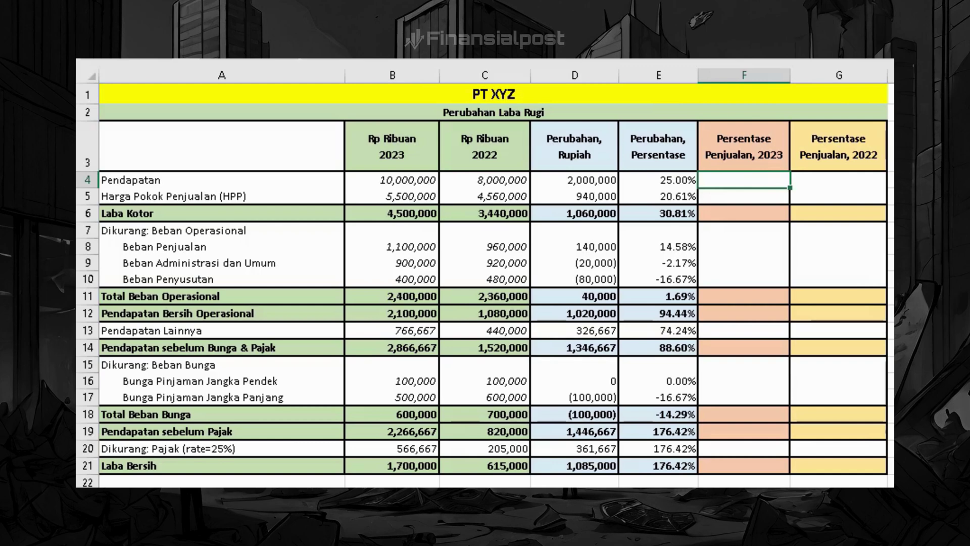
type("=")
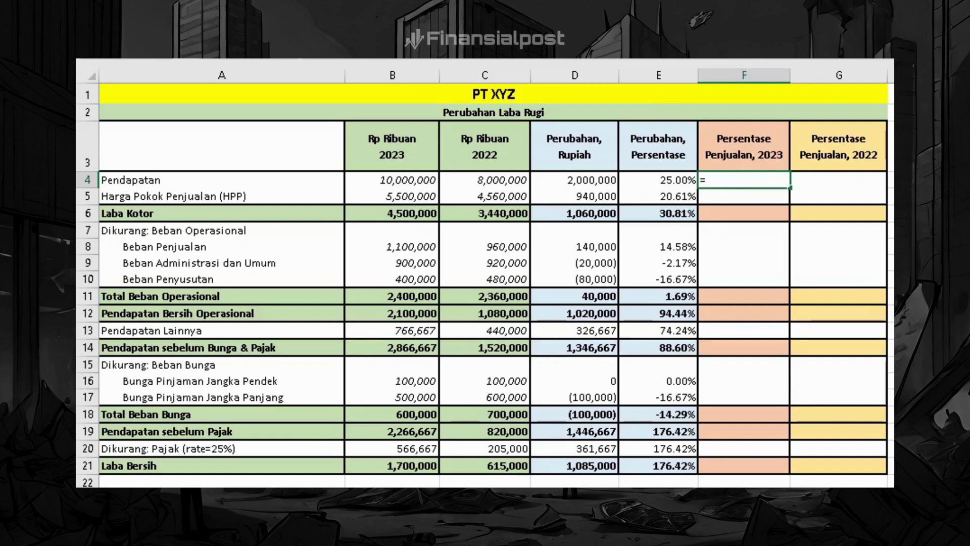
left_click(658, 180)
key("Left")
key("Left")
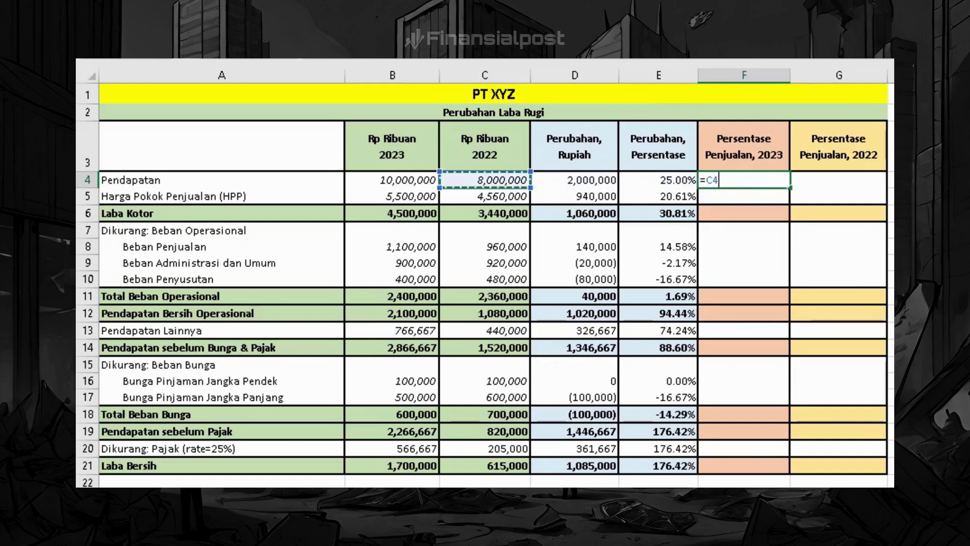
key("Left")
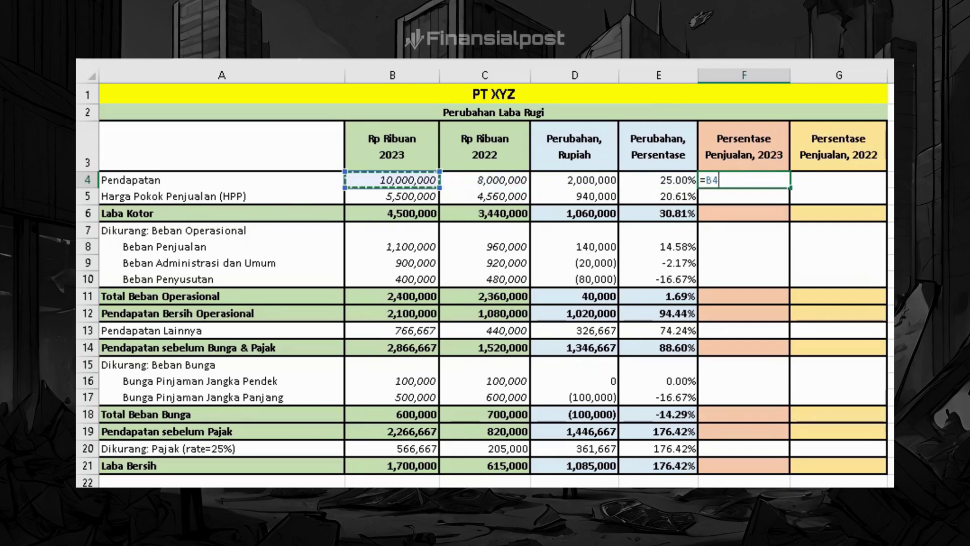
type("/")
key("Left")
key("Left")
key("Left")
key("Left")
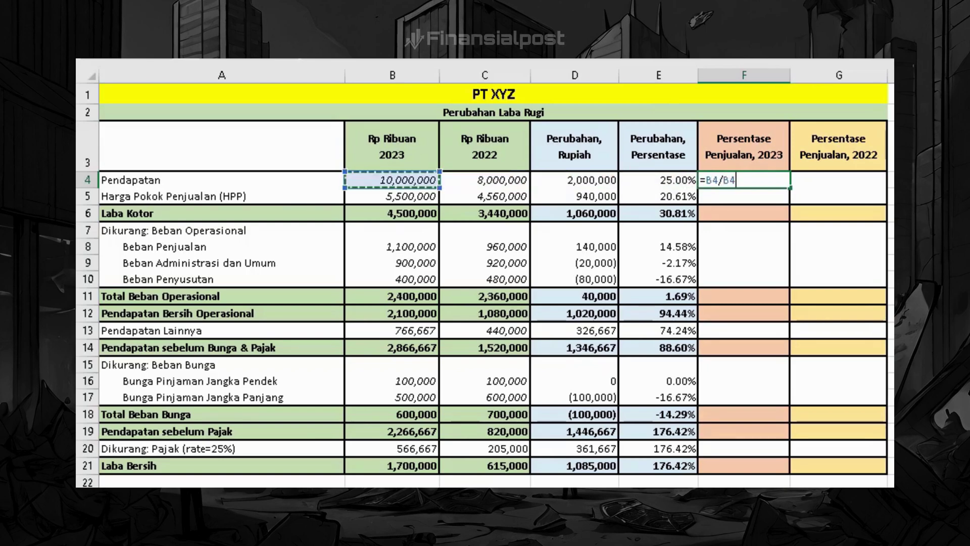
key("Return")
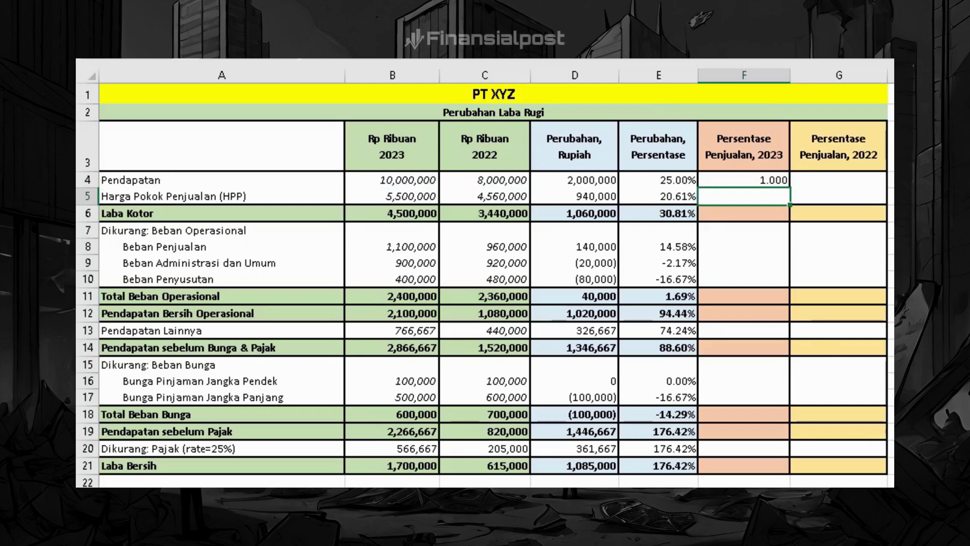
- Format F4:F21 as Percentage with 2 decimal places
right_click(767, 180)
left_click(803, 461)
left_click(679, 253)
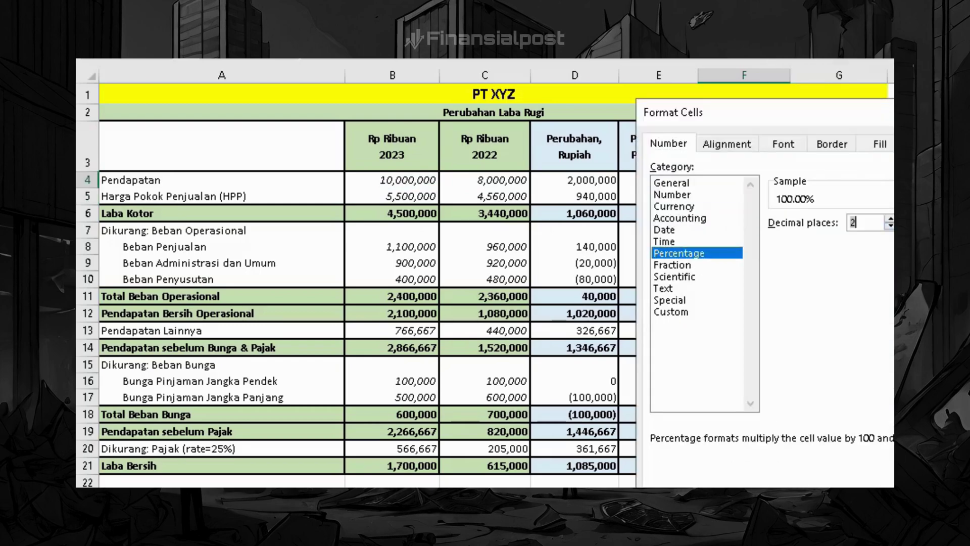
key("Return")
left_click_drag(753, 180, 774, 463)
right_click(773, 462)
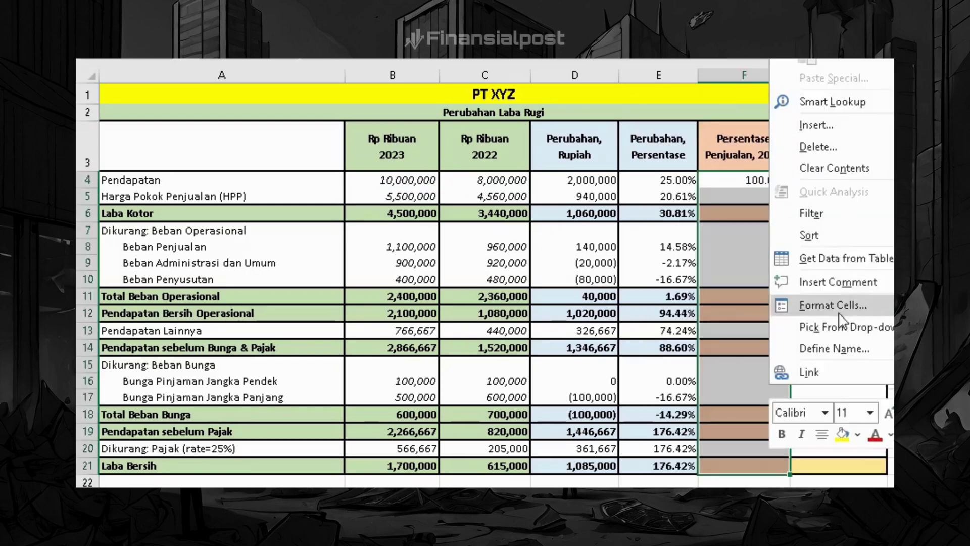
left_click(833, 305)
key("Return")
left_click(741, 197)
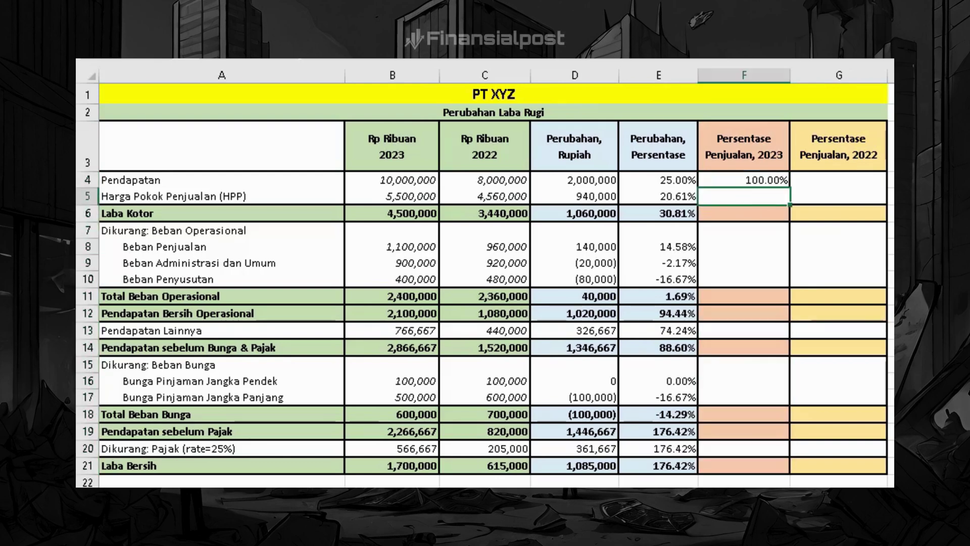
- Enter =B5/B4 in F5 for HPP's share of 2023 sales
type("=")
key("Left")
key("Left")
key("Left")
key("Left")
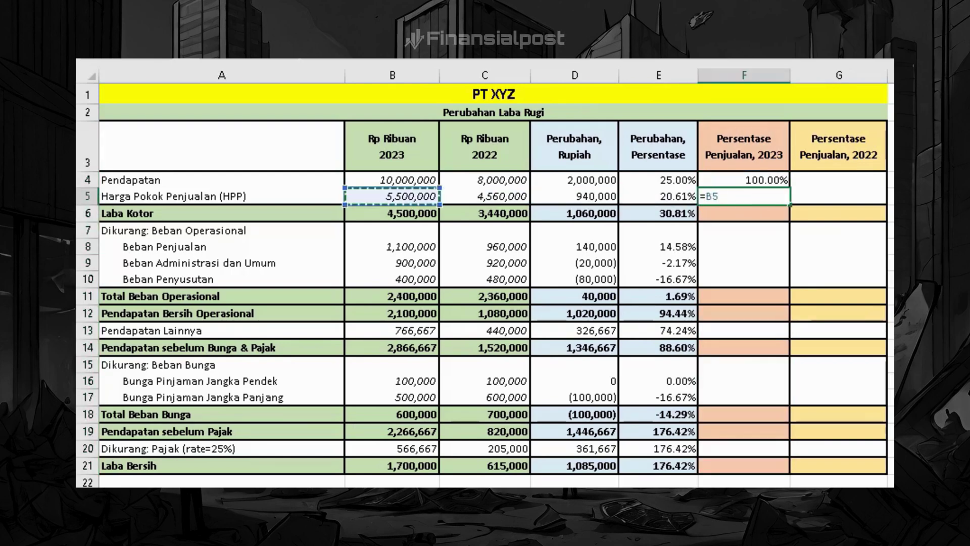
type("/")
key("Left")
key("Left")
key("Left")
key("Left")
key("Up")
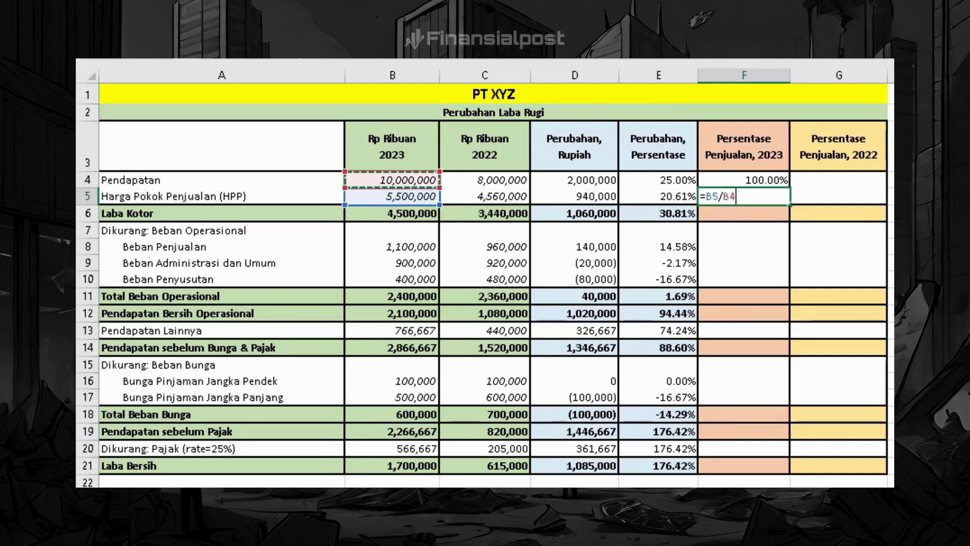
key("Return")
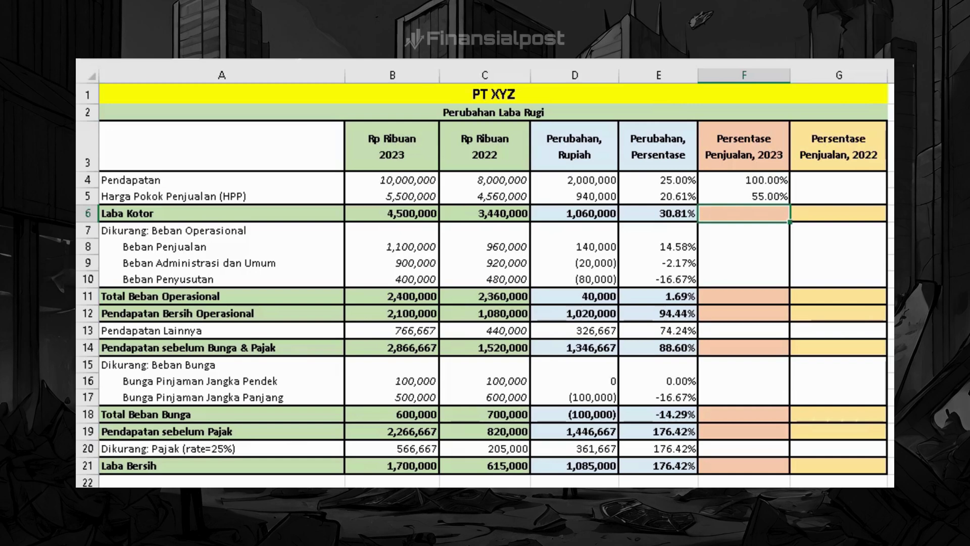
- Edit F5's formula to lock the sales reference as $B$4
left_click(744, 196)
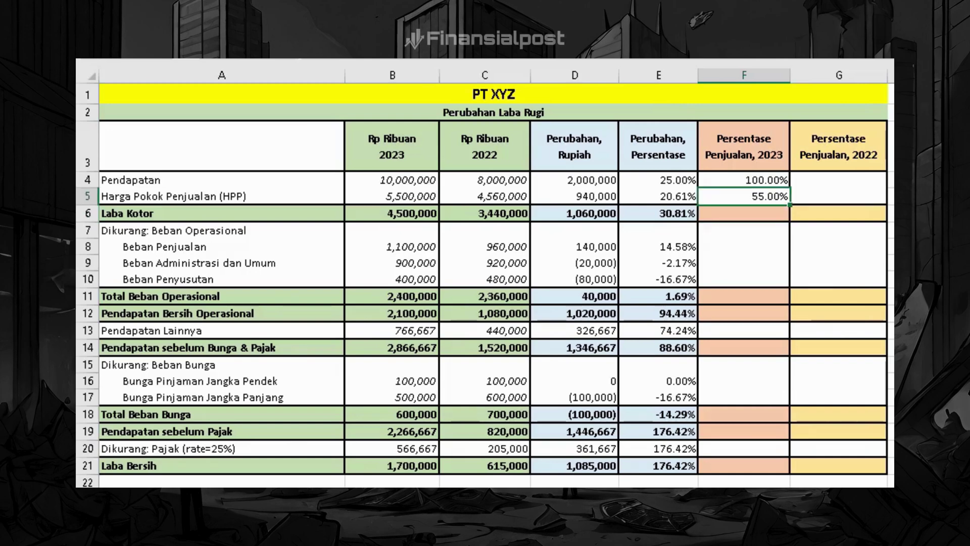
double_click(748, 200)
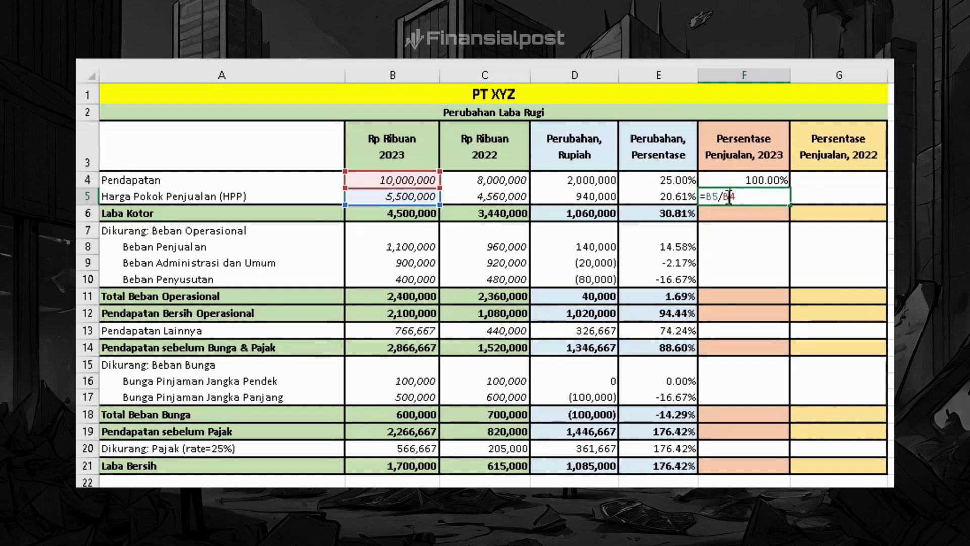
double_click(730, 196)
key("F4")
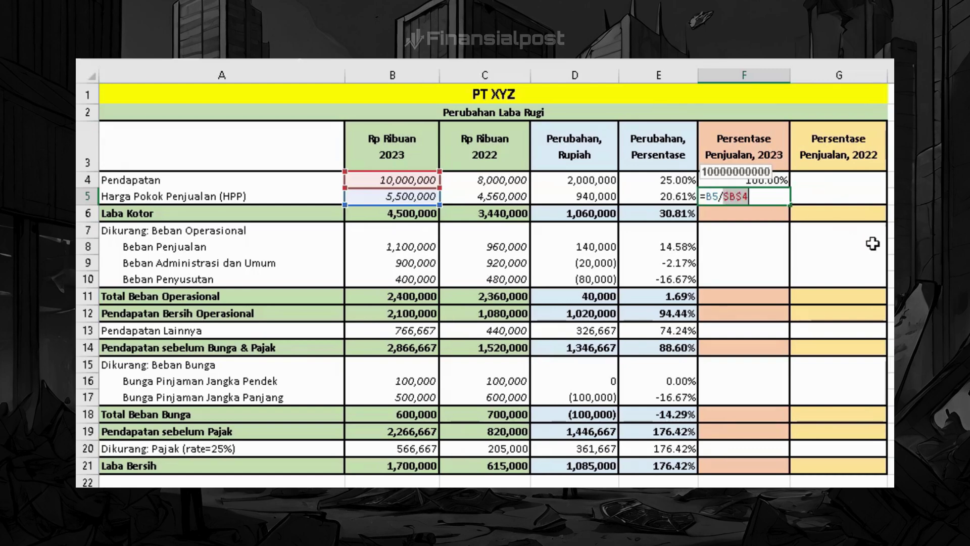
key("ctrl+Return")
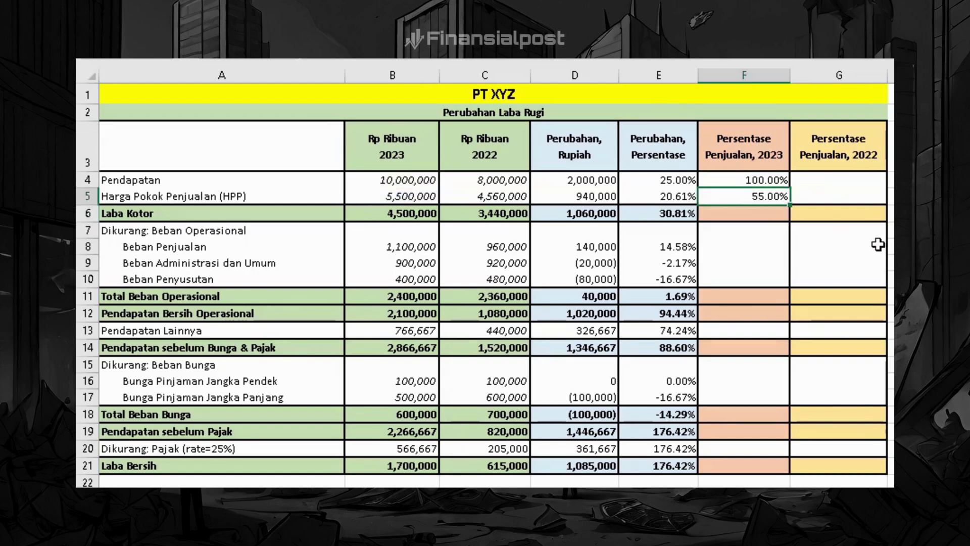
- Copy F5 and paste it as formulas only into F6 and F8:F14
key("ctrl+c")
left_click(758, 212)
right_click(778, 213)
left_click(806, 229)
left_click(645, 157)
left_click(876, 378)
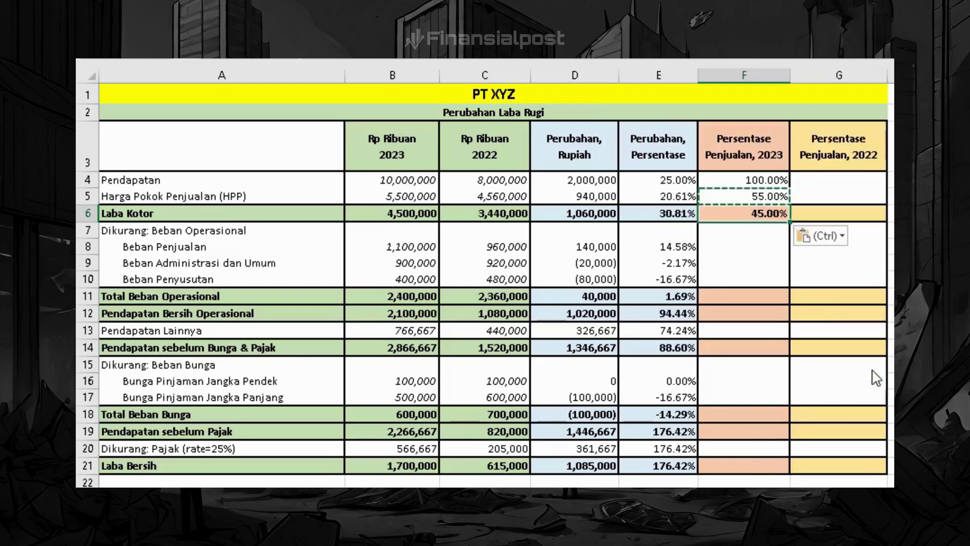
left_click_drag(732, 247, 747, 347)
right_click(747, 346)
left_click(768, 237)
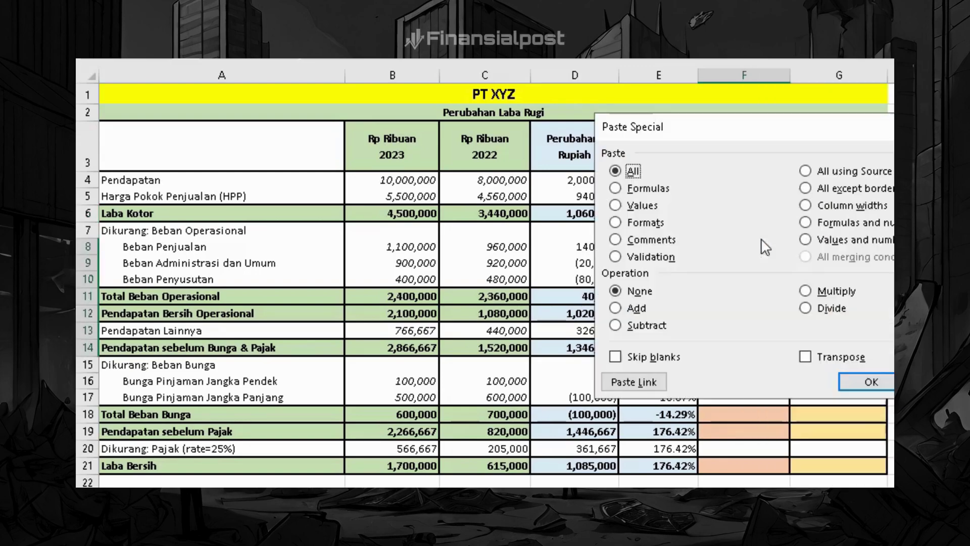
left_click(615, 188)
left_click(872, 382)
- Paste the F5 formula as formulas only into F16:F21
left_click_drag(737, 380, 756, 461)
right_click(755, 461)
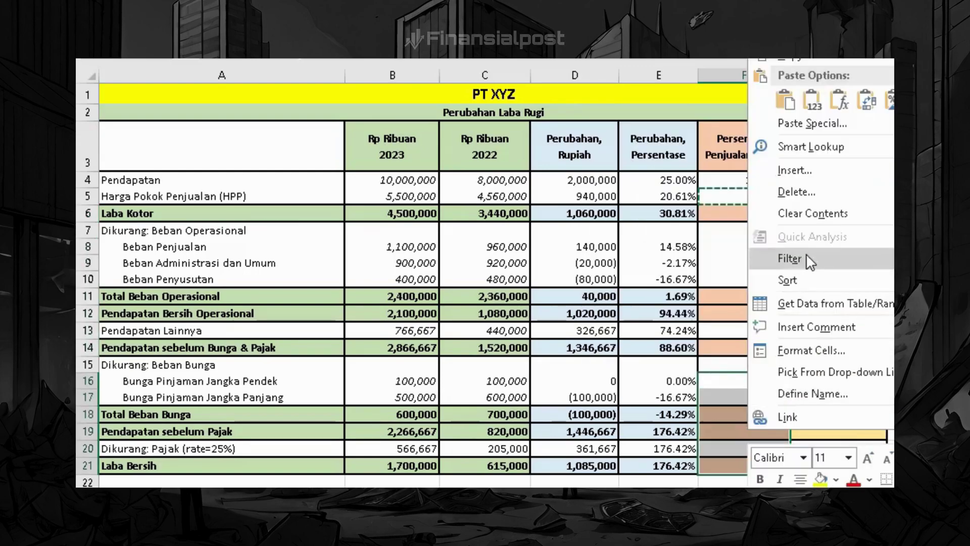
left_click(809, 123)
left_click(645, 74)
left_click(879, 270)
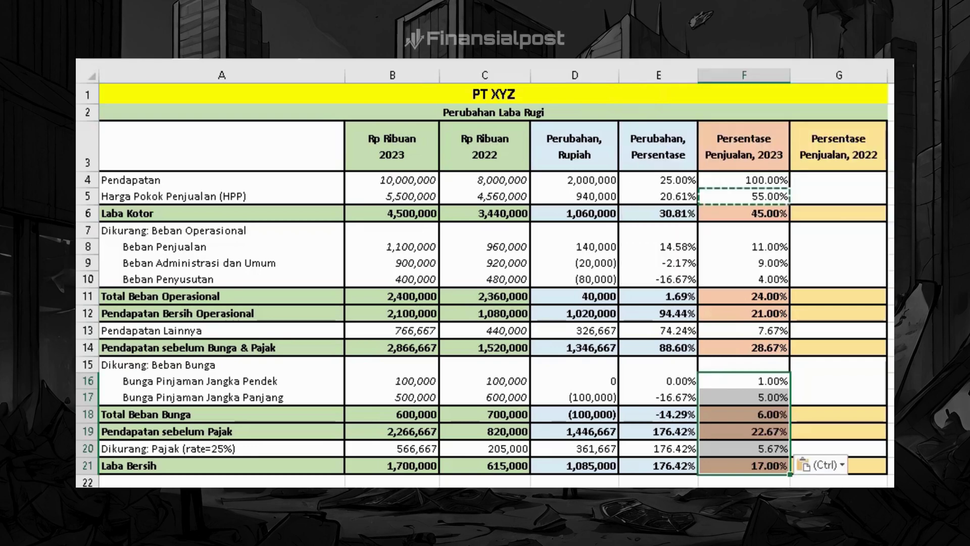
left_click(838, 279)
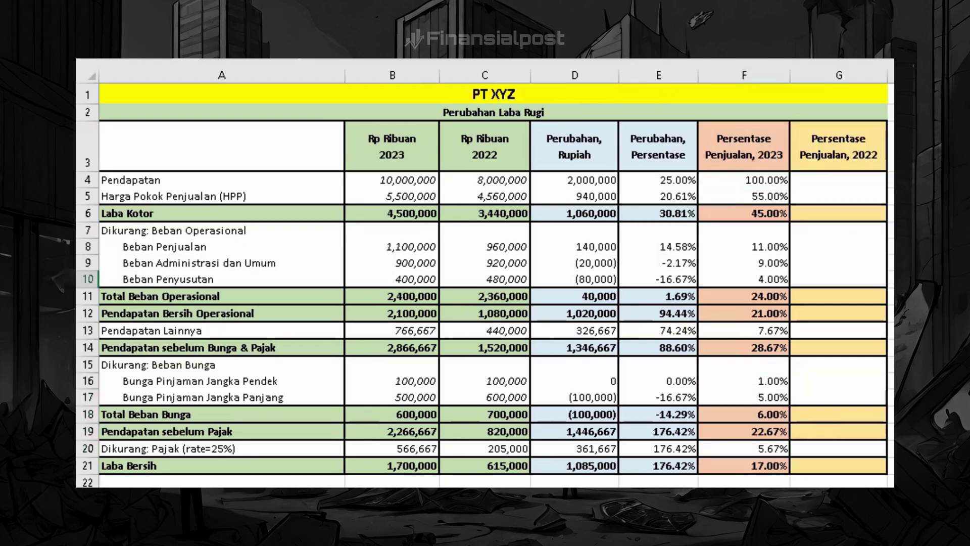
- Enter =C4/C4 in G4 for the 2022 revenue share of sales
left_click(851, 175)
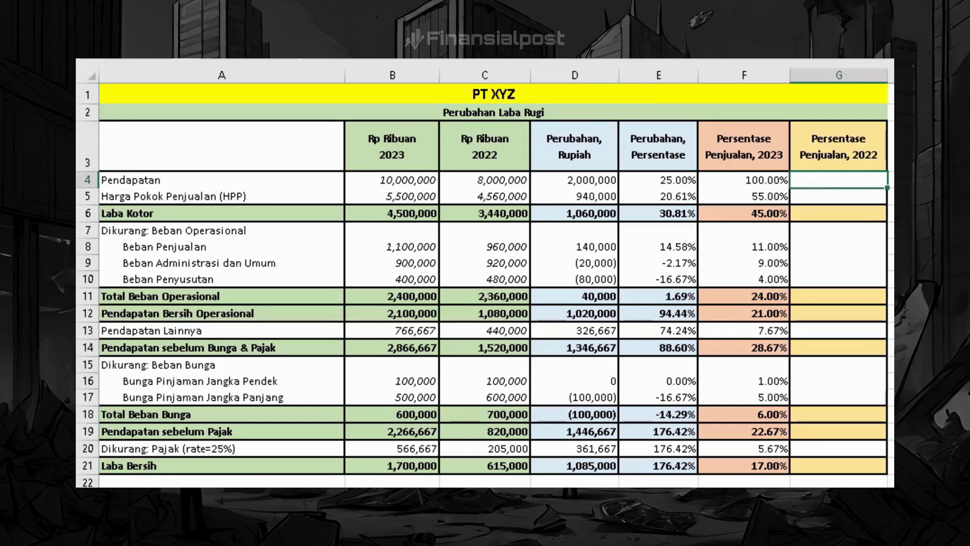
type("=")
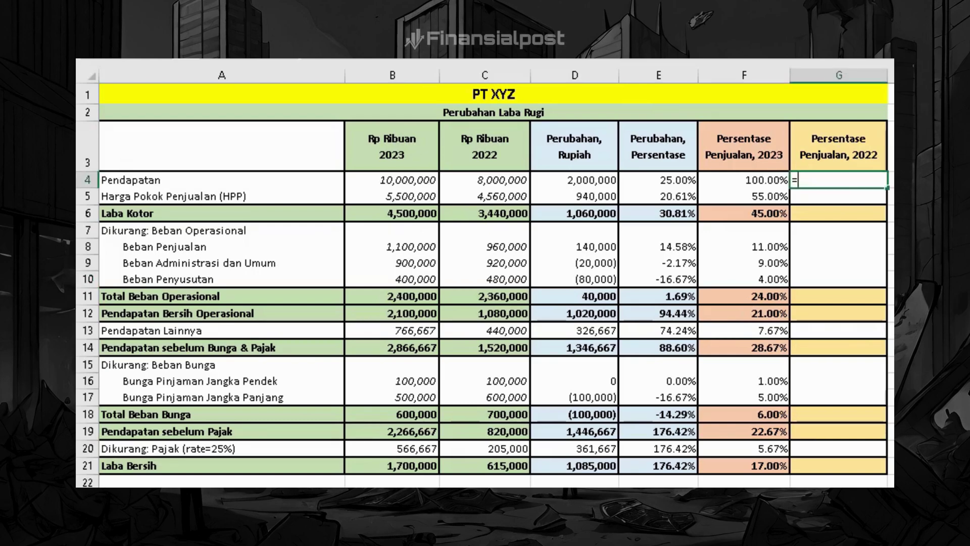
key("Left")
key("Left")
key("Left")
key("Left")
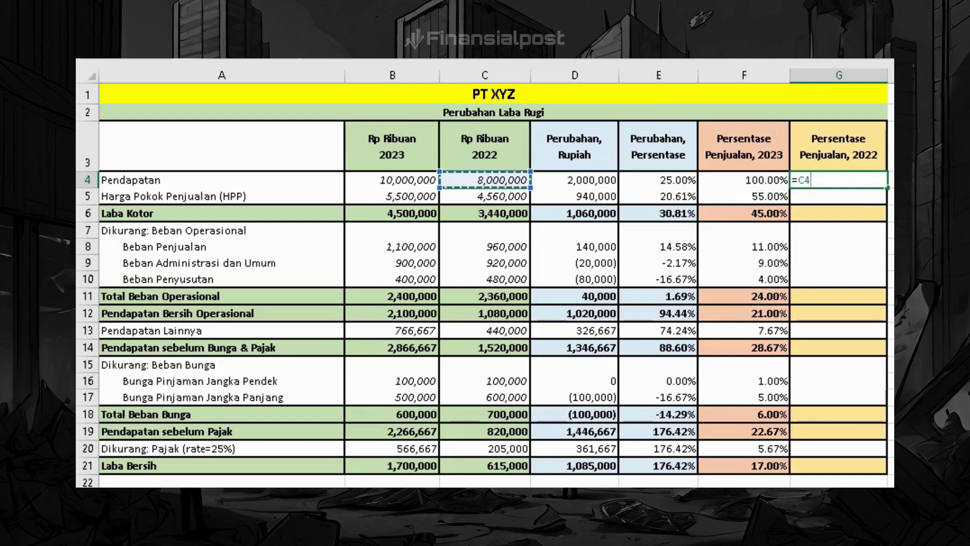
type("/")
key("Left")
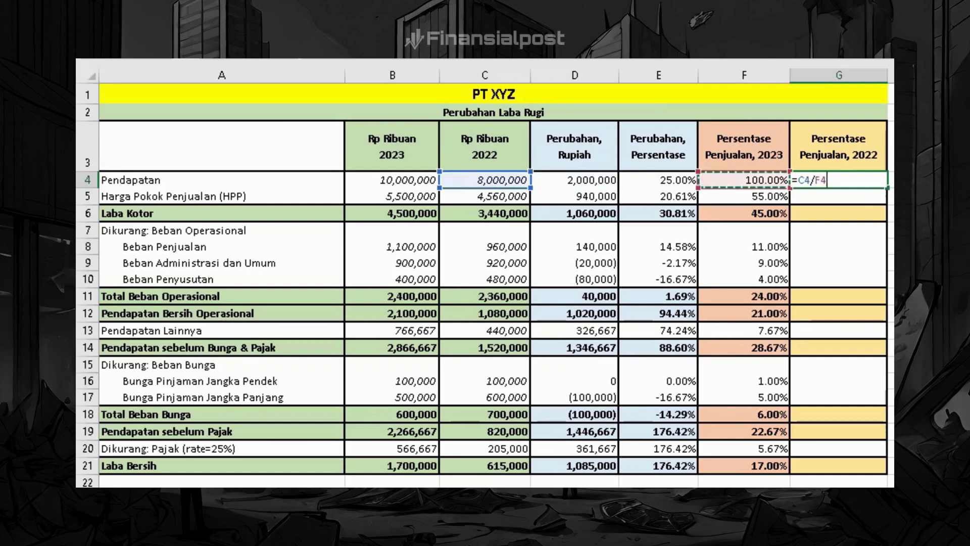
key("Left")
key("Left")
key("Left")
key("Return")
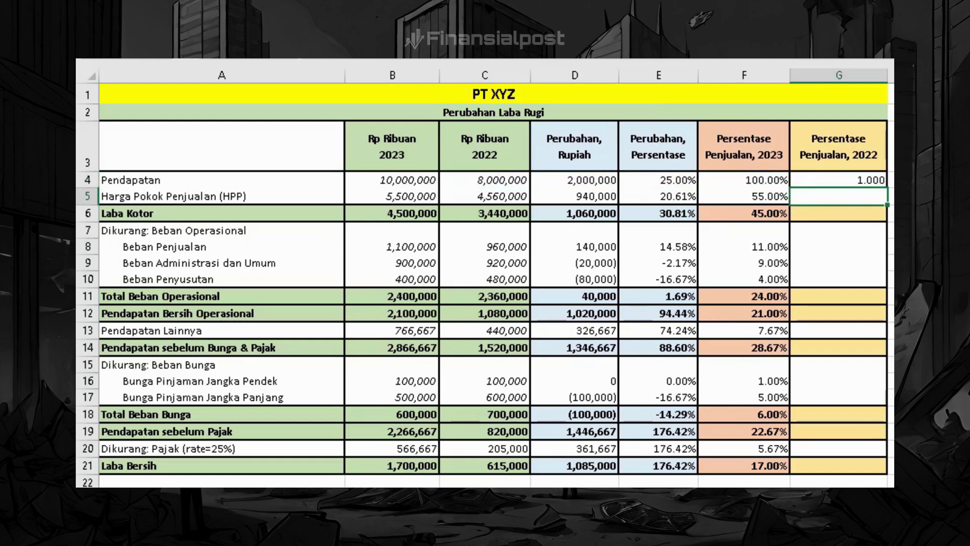
- Format G4:G21 as Percentage with 2 decimal places
key("shift+Down")
key("shift+Down")
key("shift+Down")
key("shift+Down")
key("shift+Down")
right_click(825, 260)
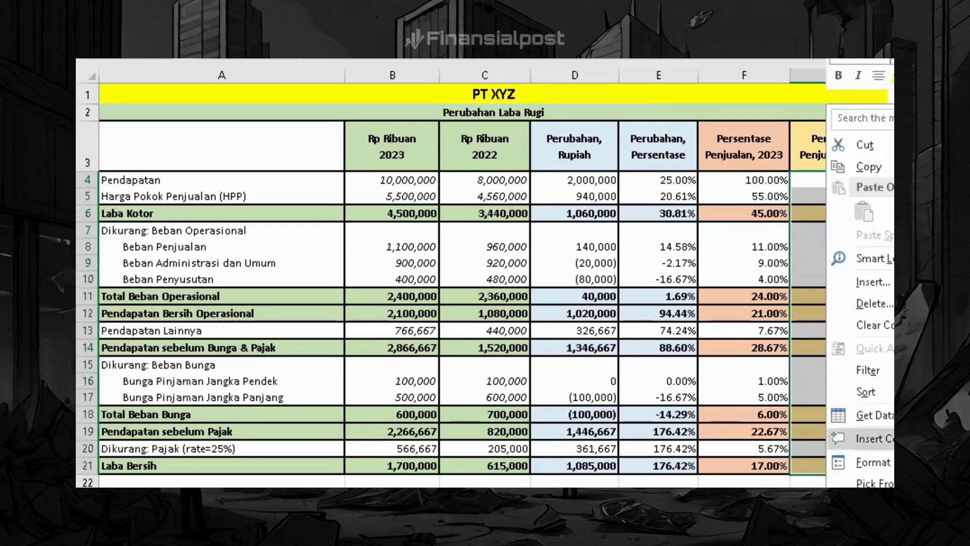
left_click(873, 462)
left_click(721, 253)
left_click_drag(813, 114, 497, 89)
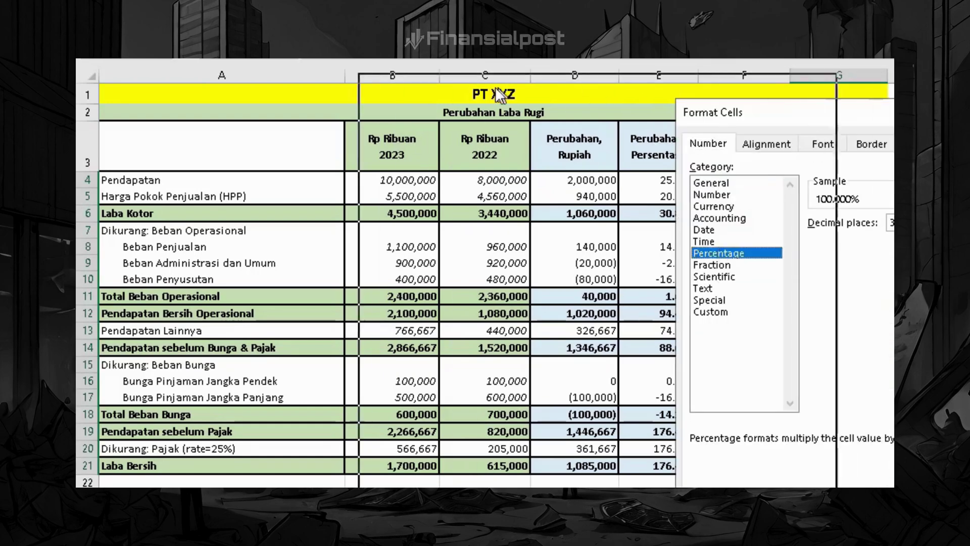
left_click(610, 200)
key("Return")
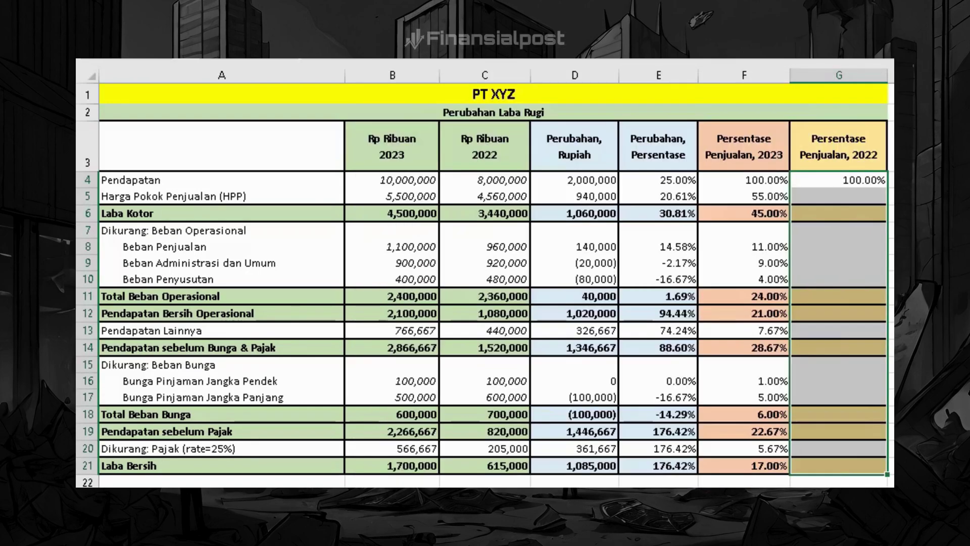
- Enter =C5/C4 in G5 to get HPP's 2022 share of sales
left_click(866, 196)
type("=")
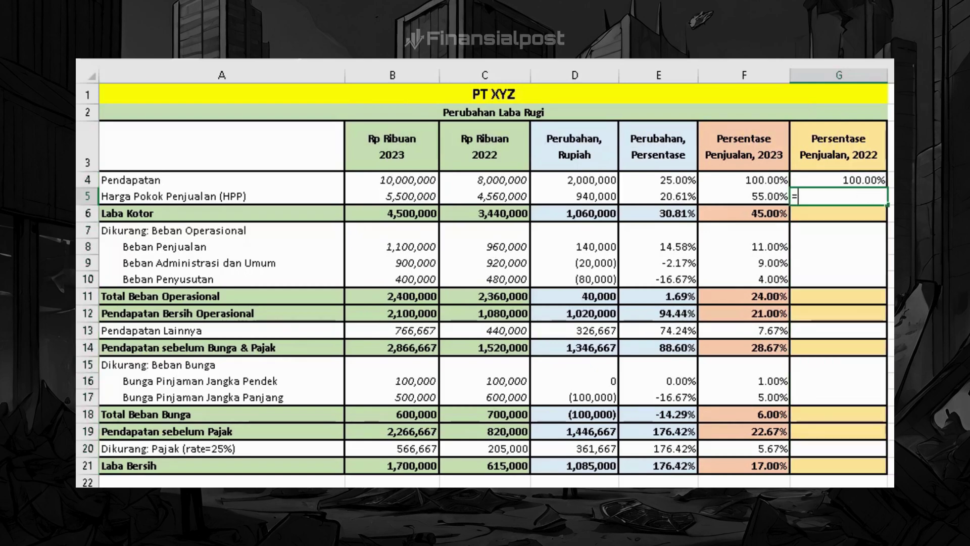
key("Left")
key("Left")
key("Left")
key("Left")
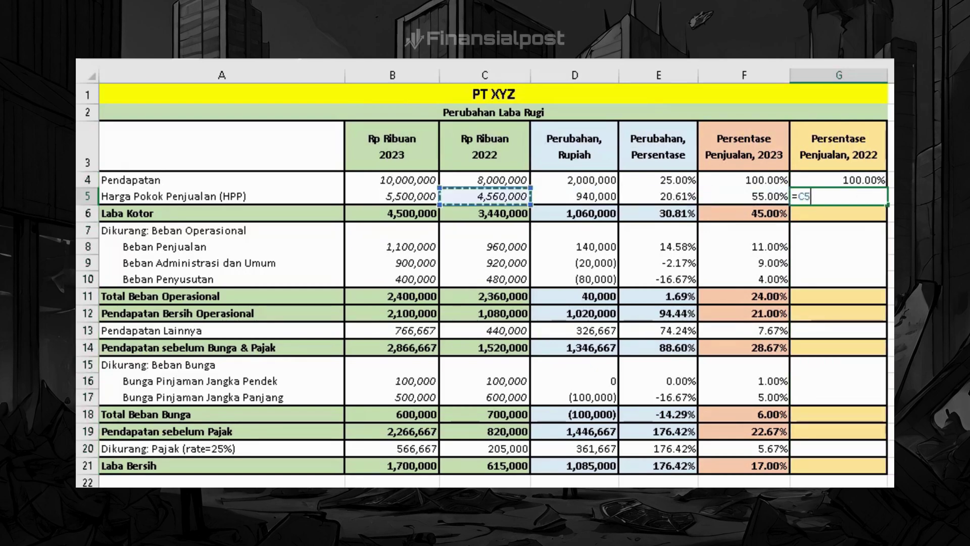
type("/")
key("Left")
key("Left")
key("Left")
key("Left")
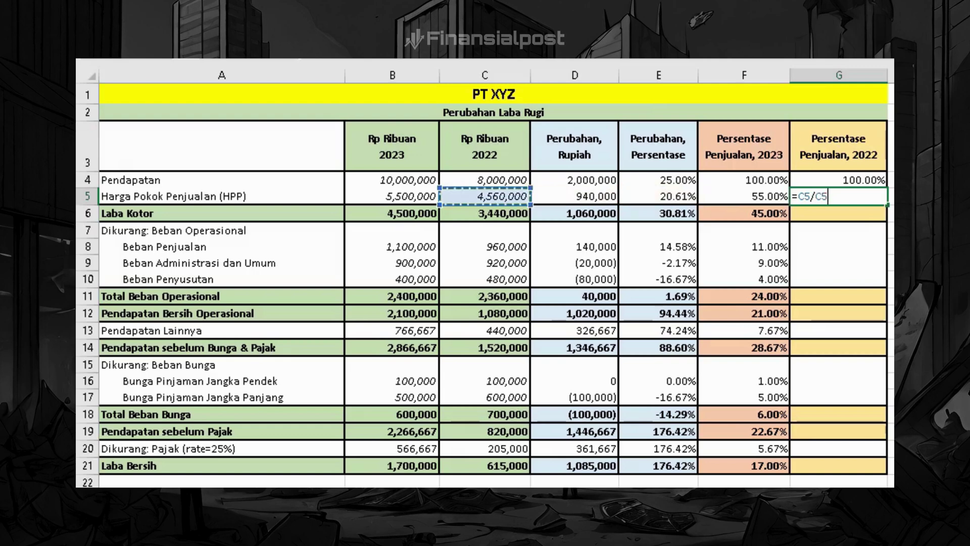
key("Up")
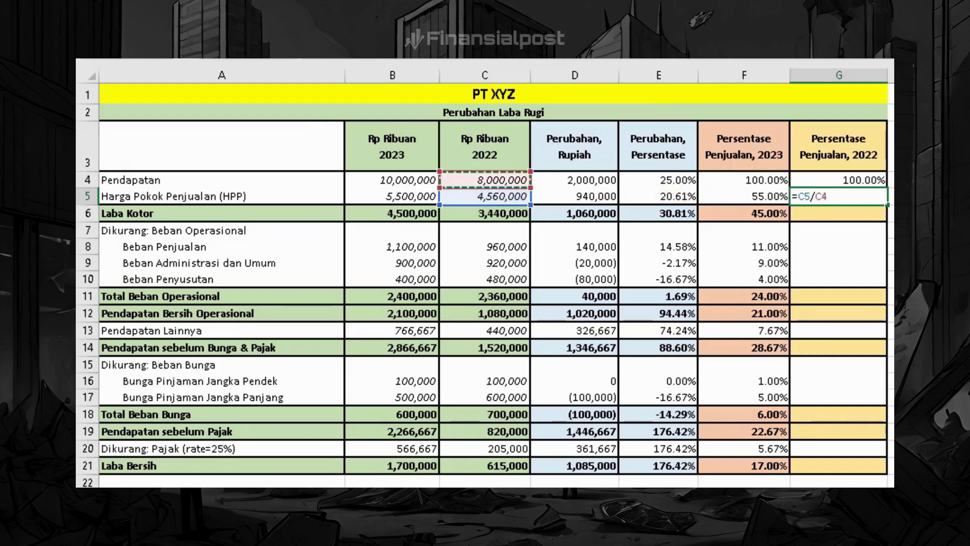
key("Return")
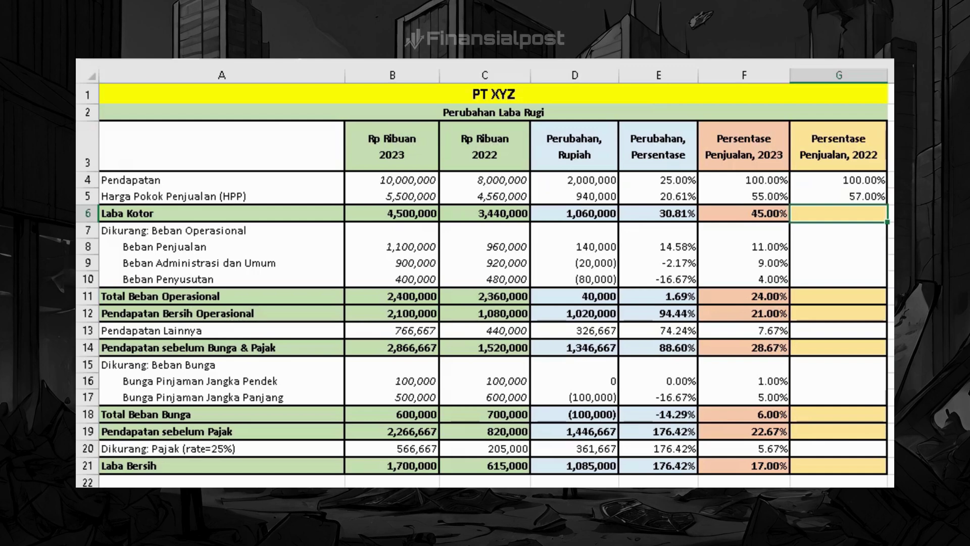
- Anchor the divisor as $C$4 so G5 reads =C5/$C$4 (57.00%), and copy G5
left_click(839, 196)
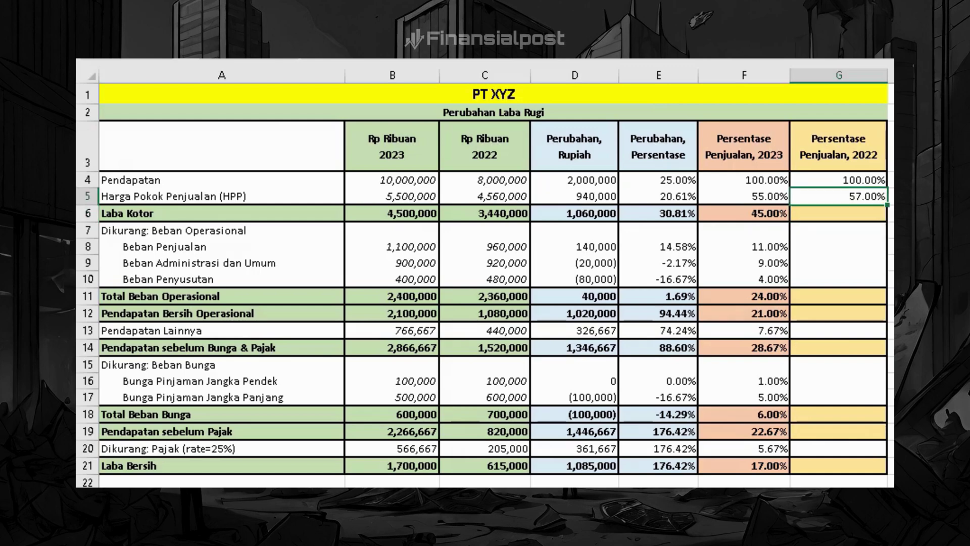
key("F2")
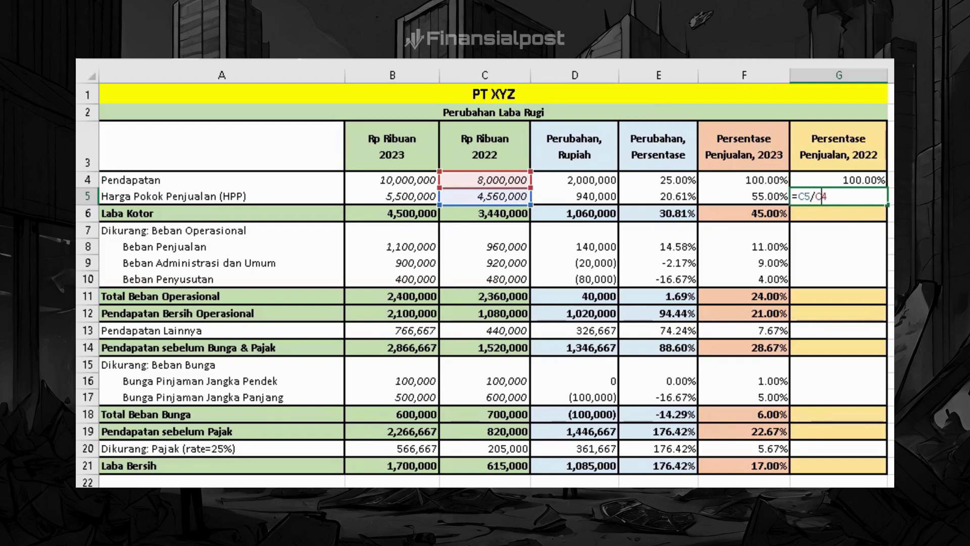
key("F4")
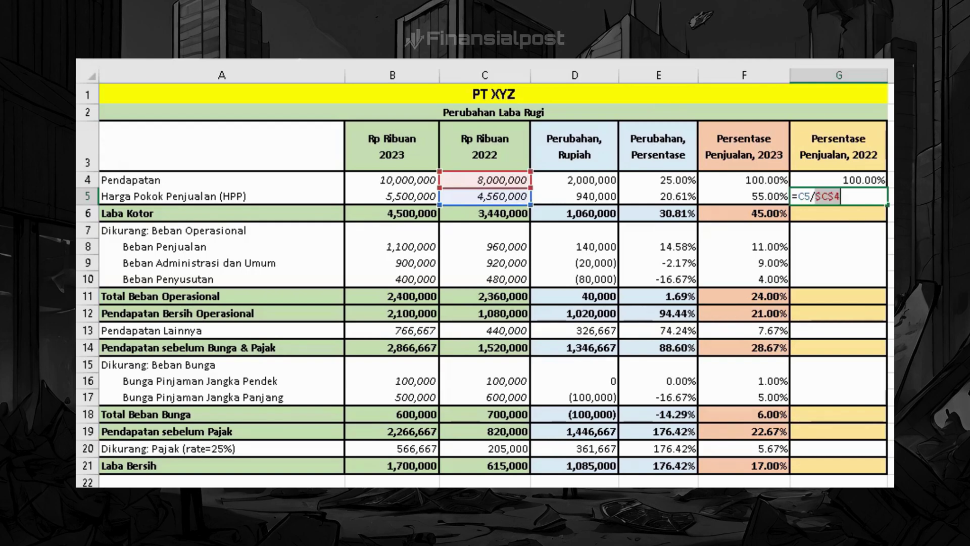
key("Return")
key("ctrl+c")
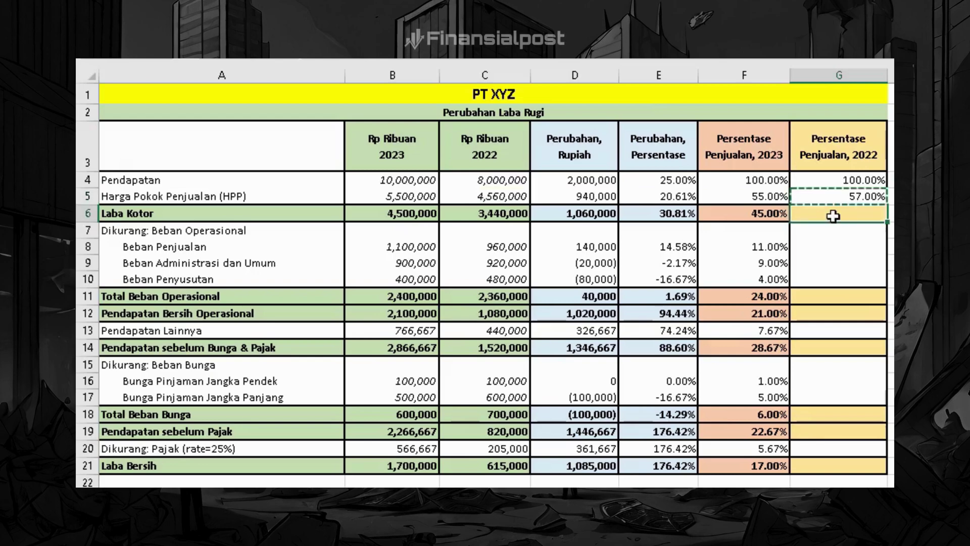
key("ctrl+alt+v")
- Paste only G5's formula into G6, G8:G14 and G16:G21, ending at 7.69% net profit
double_click(735, 190)
left_click_drag(839, 247, 847, 347)
right_click(847, 347)
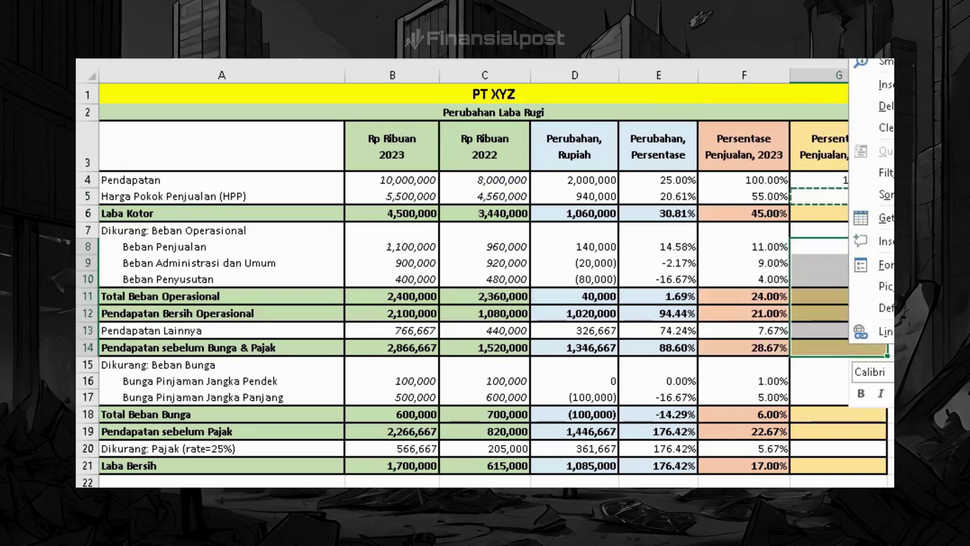
left_click(884, 167)
left_click(760, 403)
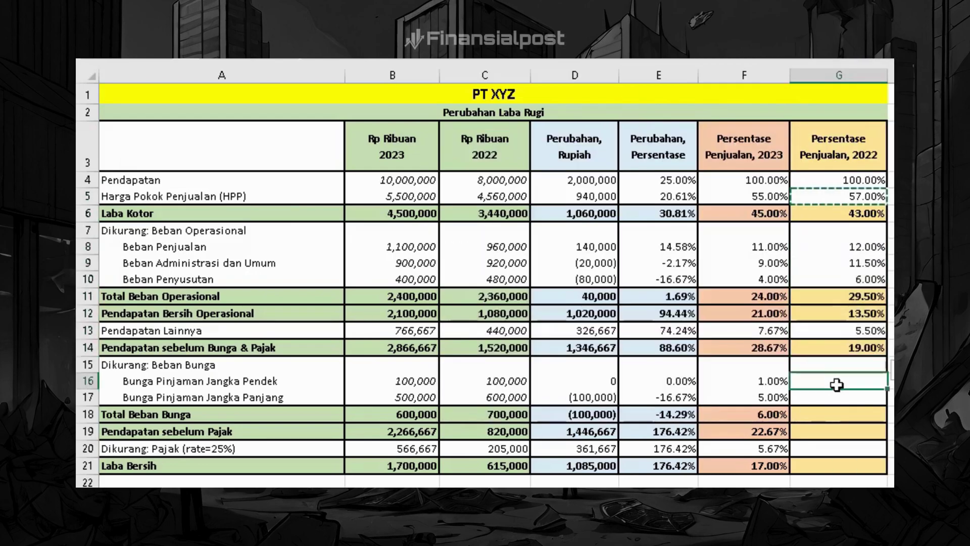
left_click_drag(834, 383, 839, 465)
right_click(833, 398)
left_click(879, 93)
left_click(693, 435)
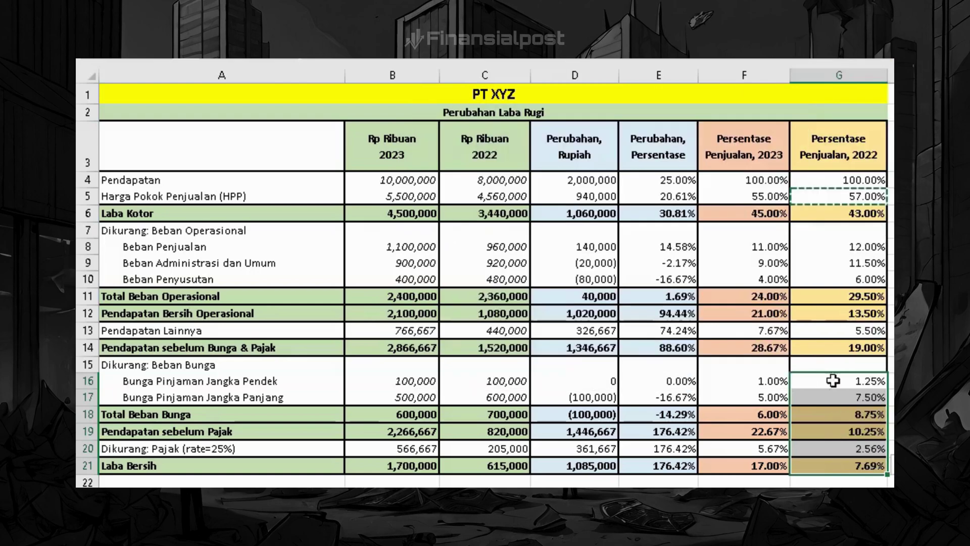